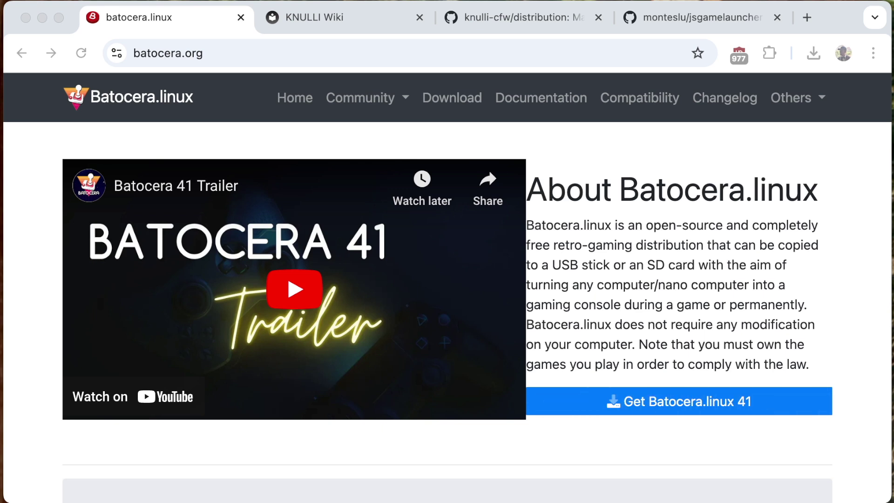
Go to the KNULLI distribution repository and scroll down to its releases
{"action": "left_click", "coordinate": [368, 20]}
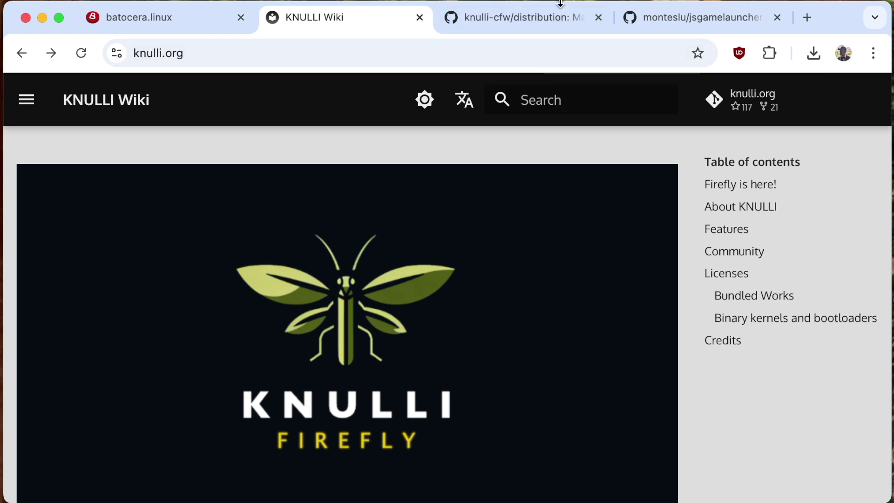
{"action": "left_click", "coordinate": [542, 21]}
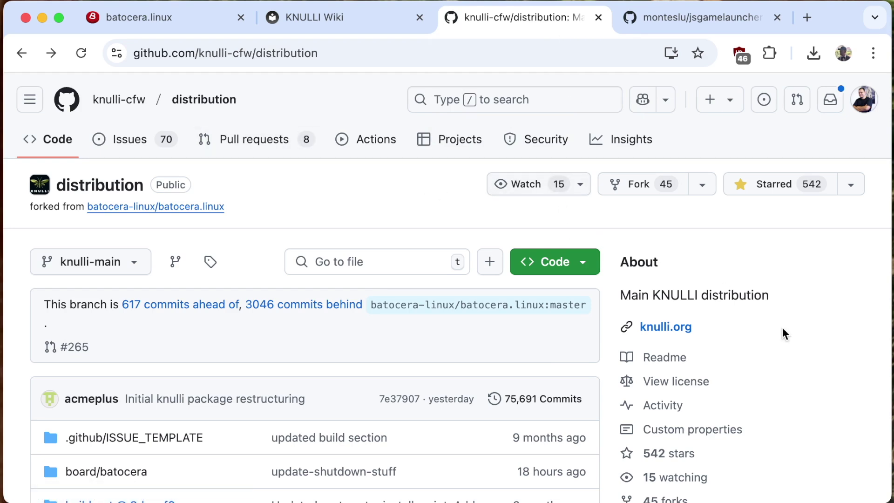
{"action": "scroll", "coordinate": [783, 334], "scroll_direction": "down", "scroll_amount": 4}
{"action": "scroll", "coordinate": [782, 331], "scroll_direction": "down", "scroll_amount": 5}
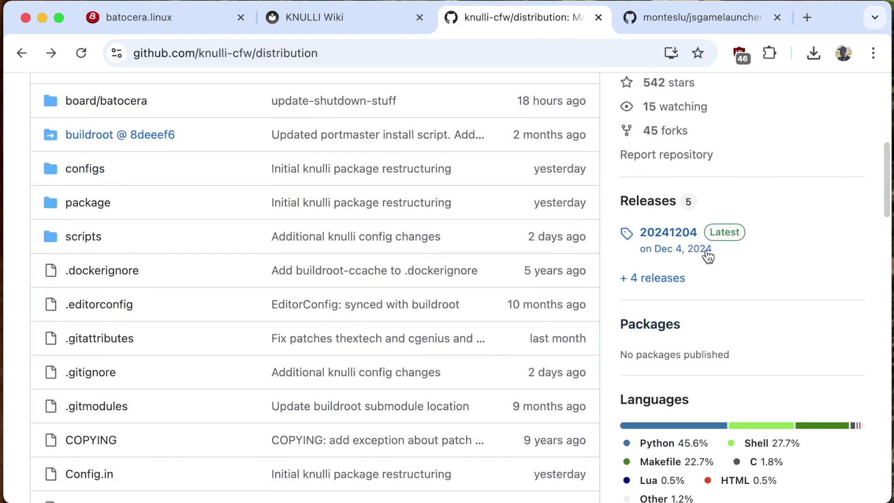
Open the 20241204 release and download the RG35XX SP firefly image
{"action": "left_click", "coordinate": [683, 236]}
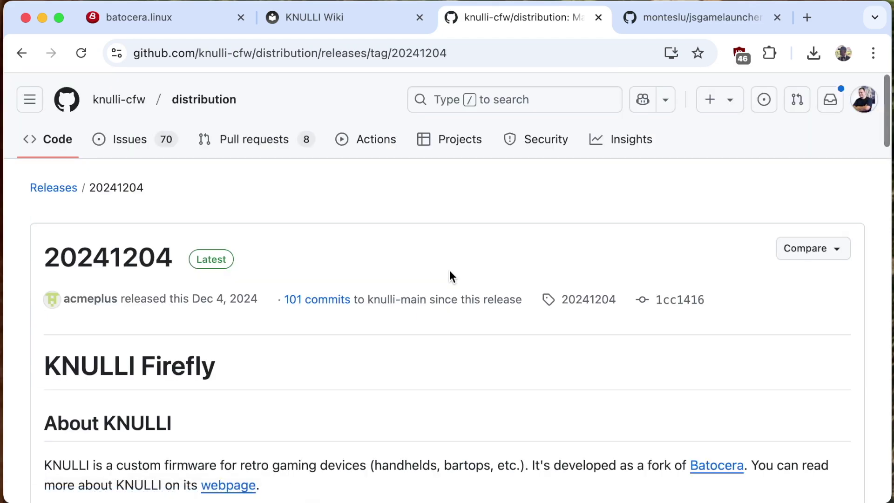
{"action": "scroll", "coordinate": [450, 271], "scroll_direction": "down", "scroll_amount": 20}
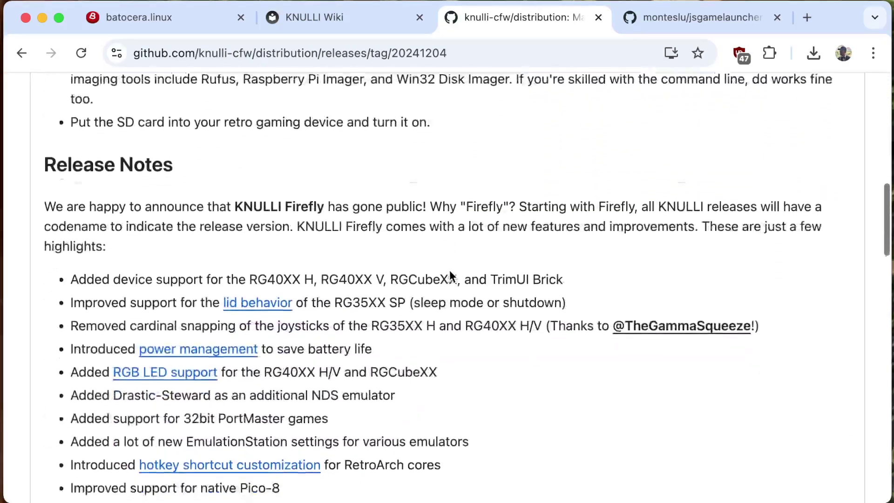
{"action": "scroll", "coordinate": [450, 276], "scroll_direction": "down", "scroll_amount": 4}
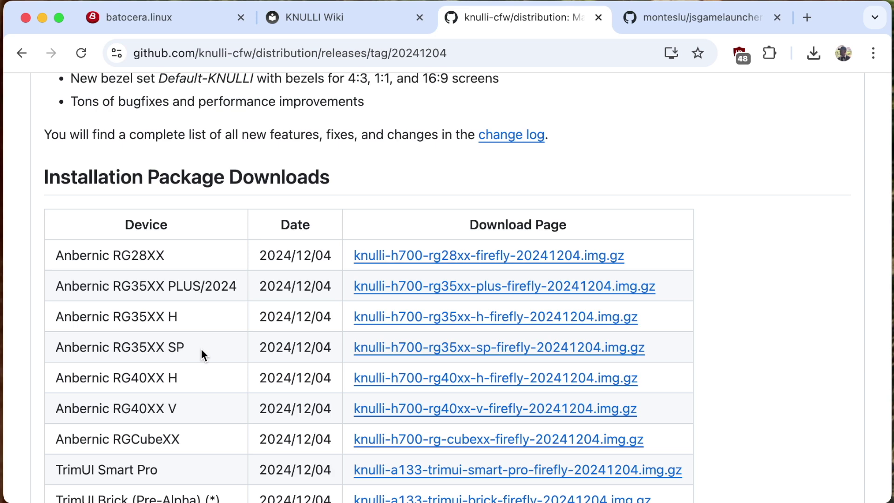
{"action": "left_click", "coordinate": [406, 350]}
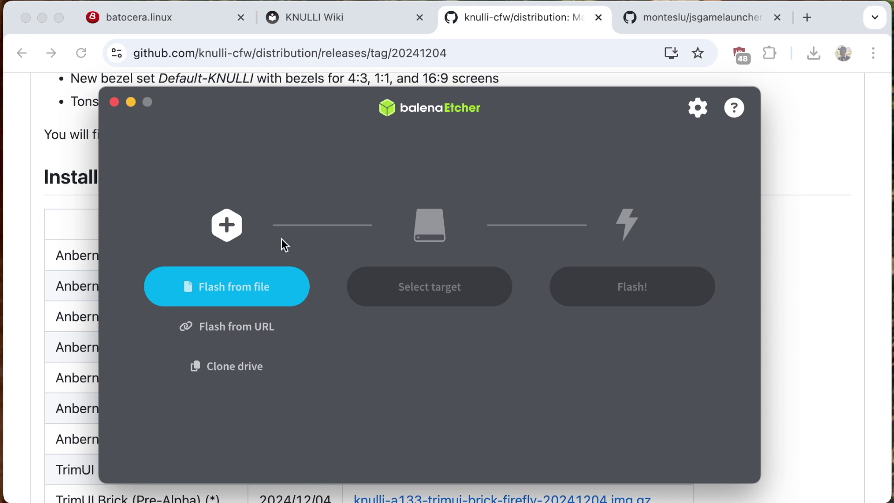
Load the downloaded knulli img.gz file into balenaEtcher via Flash from file
{"action": "left_click", "coordinate": [262, 298]}
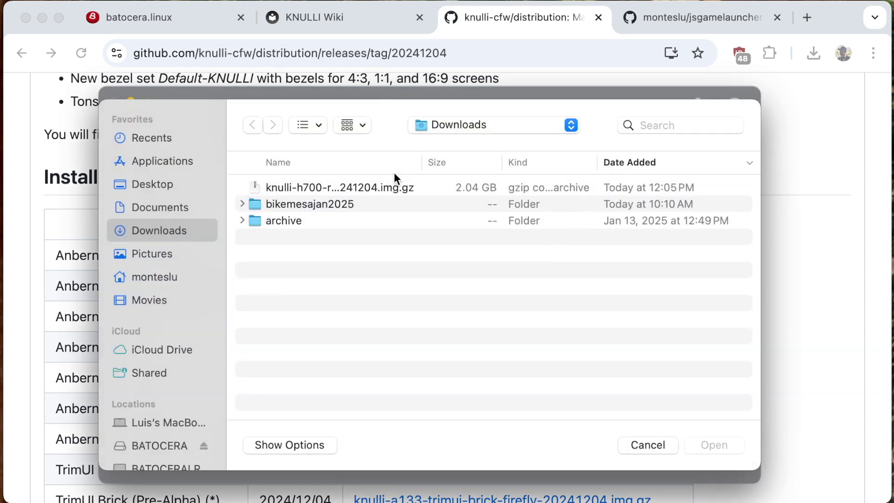
{"action": "left_click", "coordinate": [393, 188]}
{"action": "left_click", "coordinate": [702, 446]}
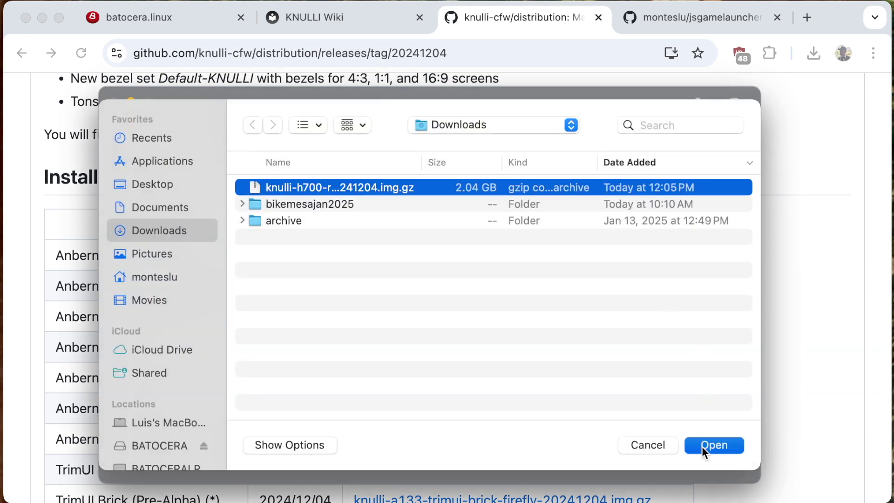
Select Generic STORAGE DEVICE as the target and start flashing
{"action": "left_click", "coordinate": [447, 295]}
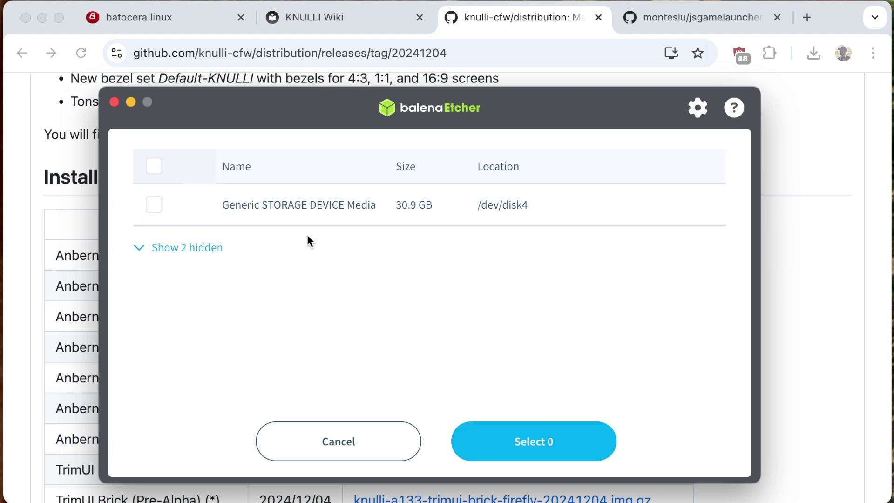
{"action": "left_click", "coordinate": [154, 204]}
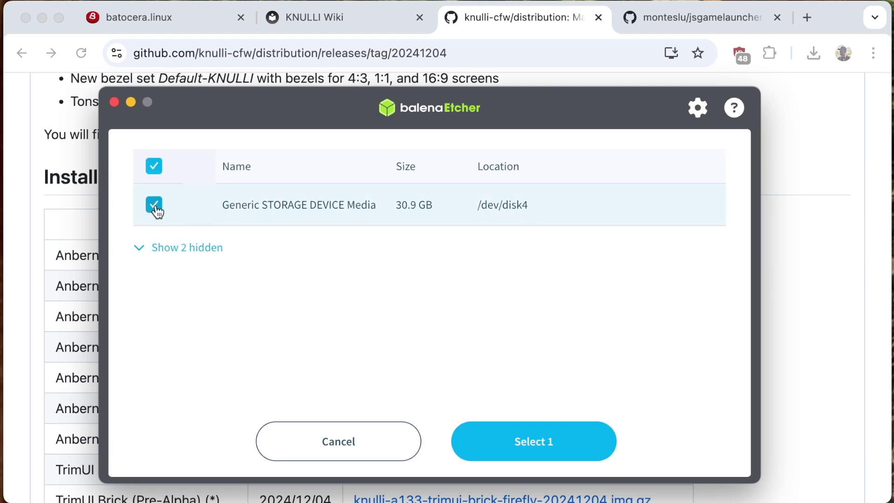
{"action": "left_click", "coordinate": [510, 438]}
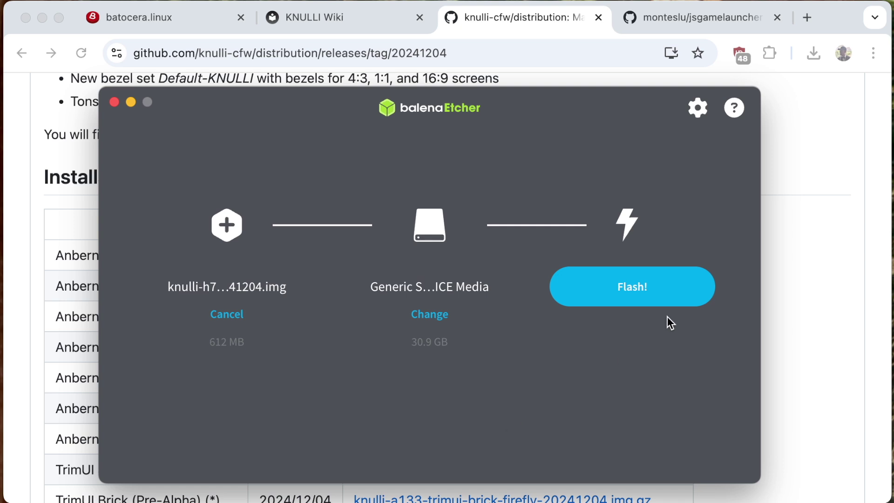
{"action": "left_click", "coordinate": [639, 294]}
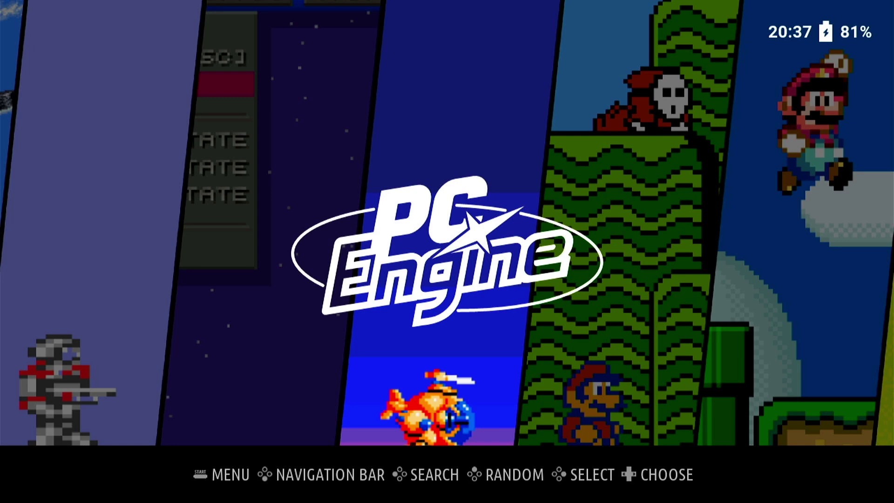
Look over the music options in Sound Settings, then return to the main menu
{"action": "key", "text": "Return"}
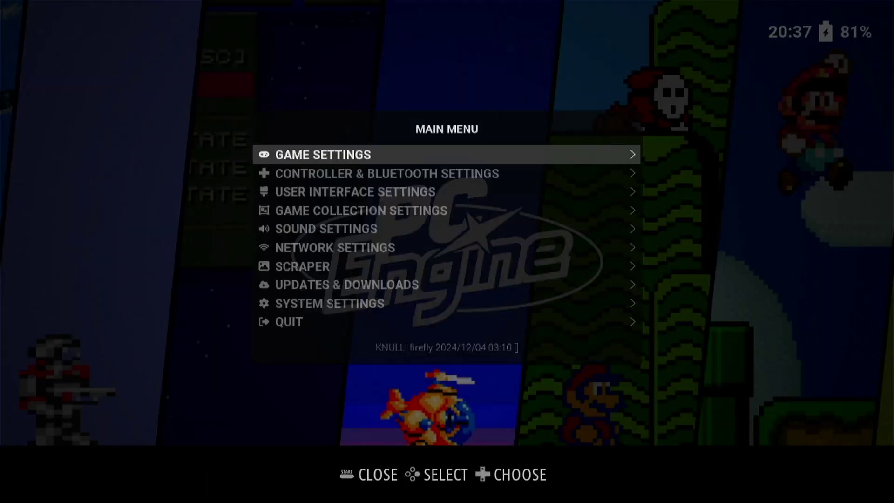
{"action": "key", "text": "Down"}
{"action": "key", "text": "Down"}
{"action": "key", "text": "Down"}
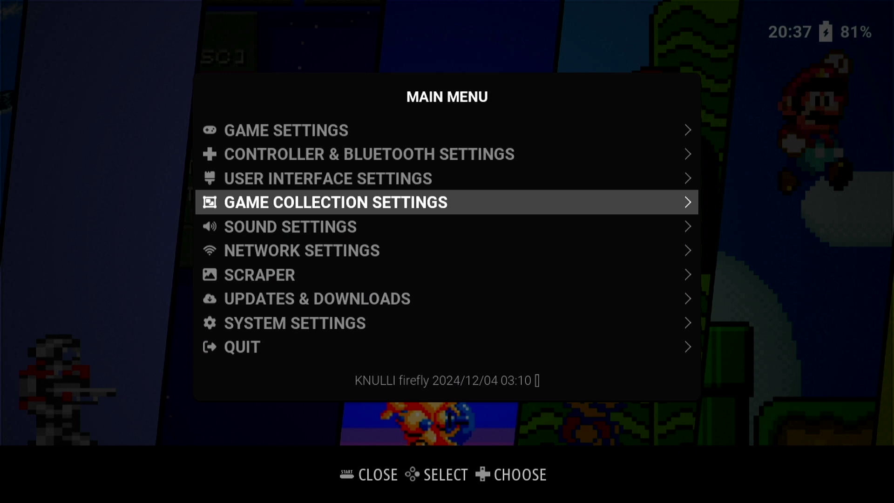
{"action": "key", "text": "Down"}
{"action": "key", "text": "Return"}
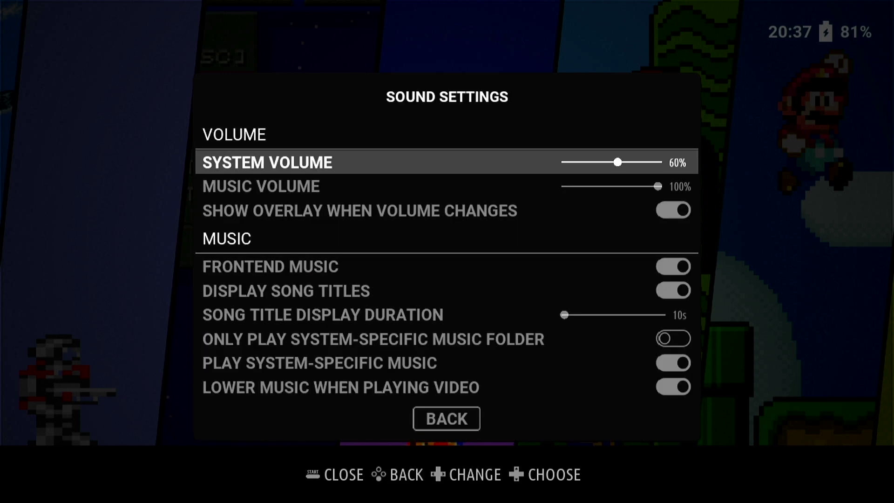
{"action": "key", "text": "Down"}
{"action": "key", "text": "Down"}
{"action": "key", "text": "Down"}
{"action": "key", "text": "Down"}
{"action": "key", "text": "Up"}
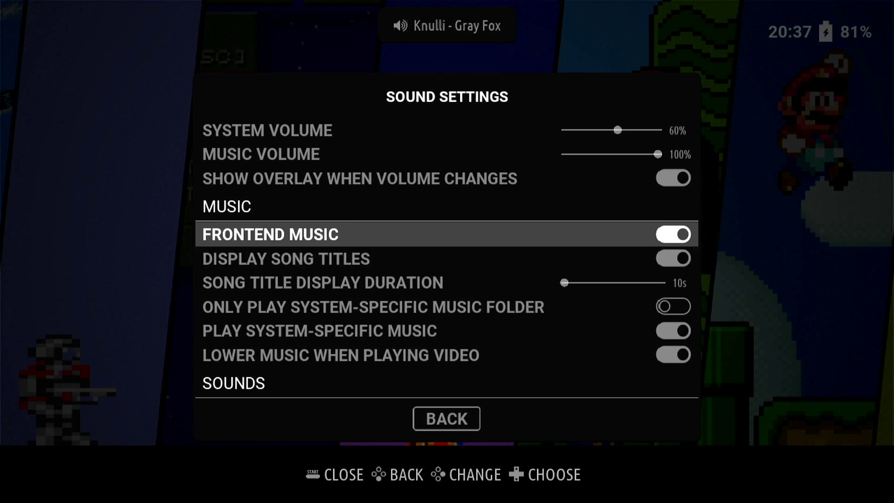
{"action": "key", "text": "Return"}
{"action": "key", "text": "BackSpace"}
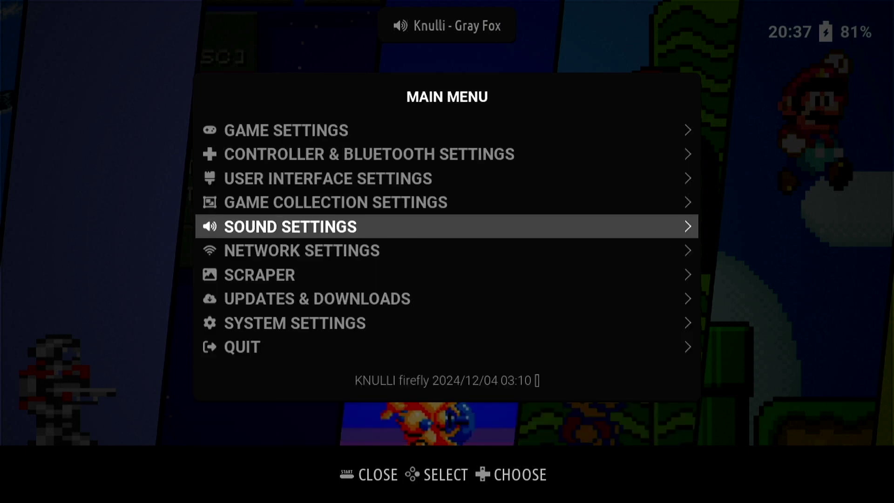
Open Network Settings and start editing the Hostname field
{"action": "key", "text": "Down"}
{"action": "key", "text": "Return"}
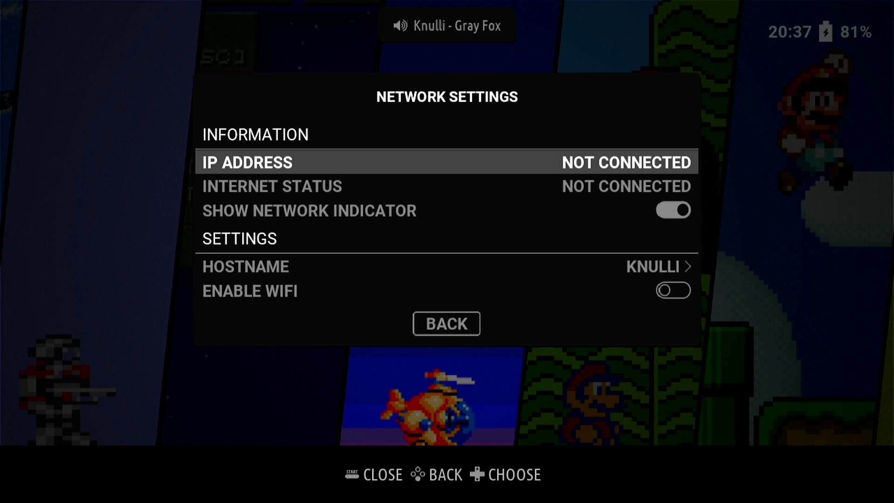
{"action": "key", "text": "Down"}
{"action": "key", "text": "Down"}
{"action": "key", "text": "Up"}
{"action": "key", "text": "Return"}
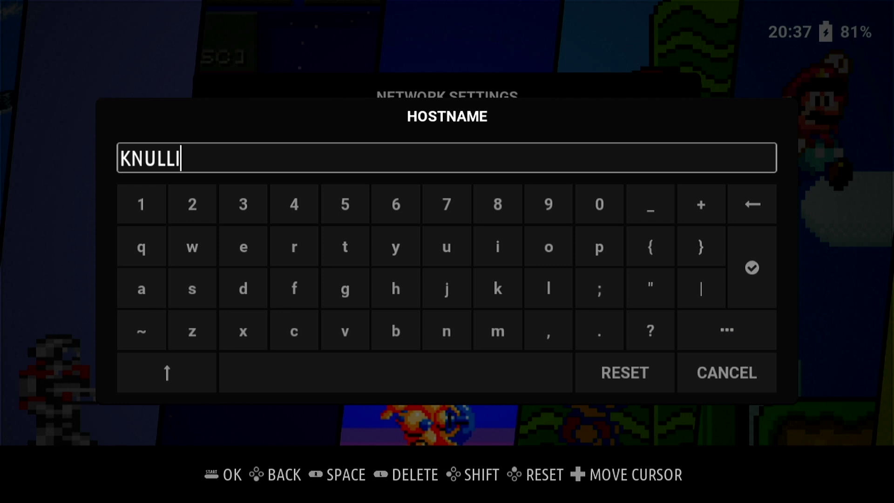
Append 'sp' on the on-screen keyboard so the hostname becomes KNULLIsp
{"action": "key", "text": "Down"}
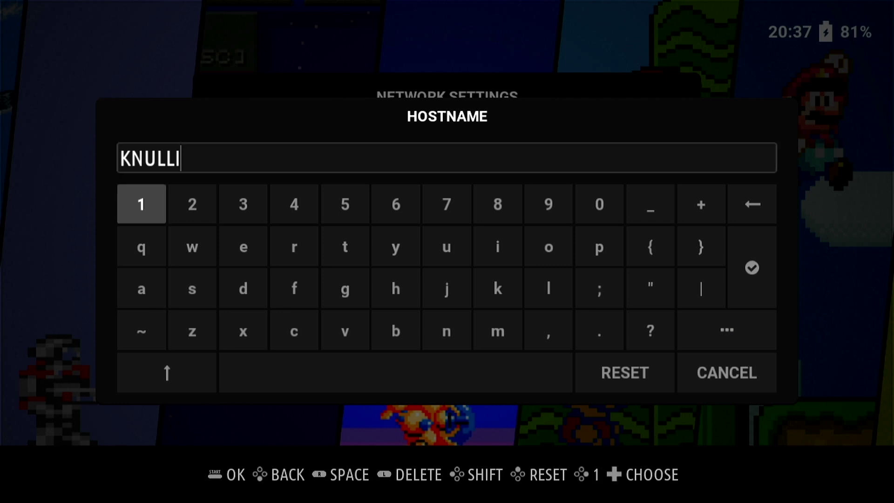
{"action": "key", "text": "Down"}
{"action": "key", "text": "Down"}
{"action": "key", "text": "Right"}
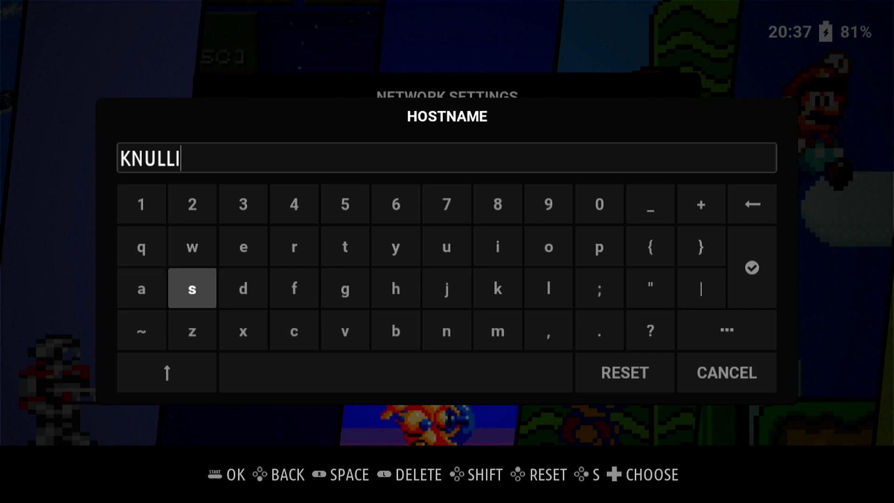
{"action": "key", "text": "Return"}
{"action": "key", "text": "Right"}
{"action": "key", "text": "Right"}
{"action": "key", "text": "Right"}
{"action": "key", "text": "Right"}
{"action": "key", "text": "Right"}
{"action": "key", "text": "Right"}
{"action": "key", "text": "Right"}
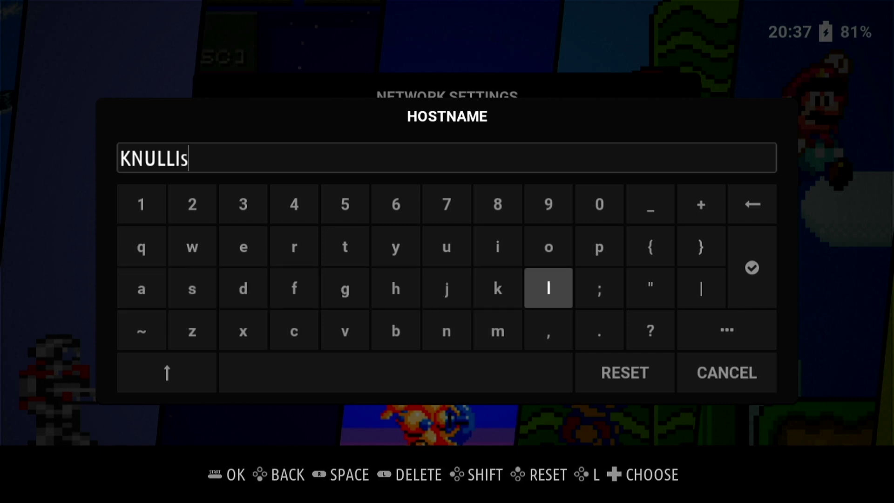
{"action": "key", "text": "Right"}
{"action": "key", "text": "Up"}
{"action": "key", "text": "Return"}
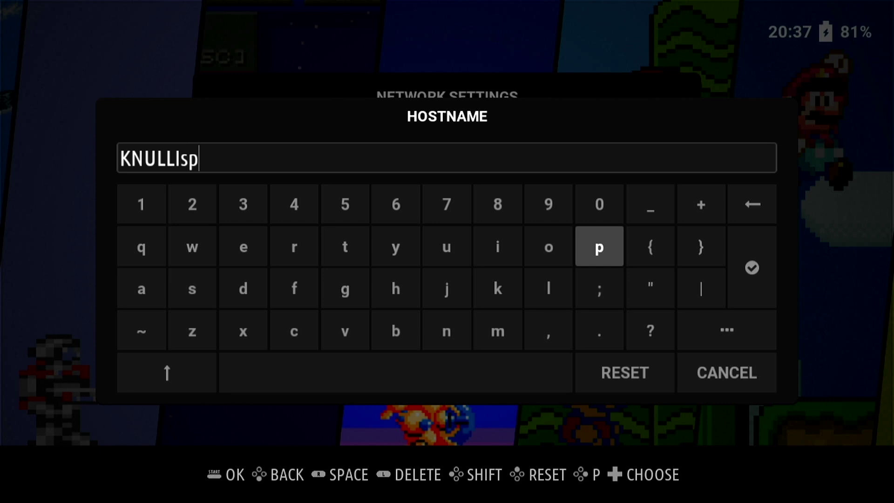
{"action": "key", "text": "Right"}
{"action": "key", "text": "Right"}
{"action": "key", "text": "Right"}
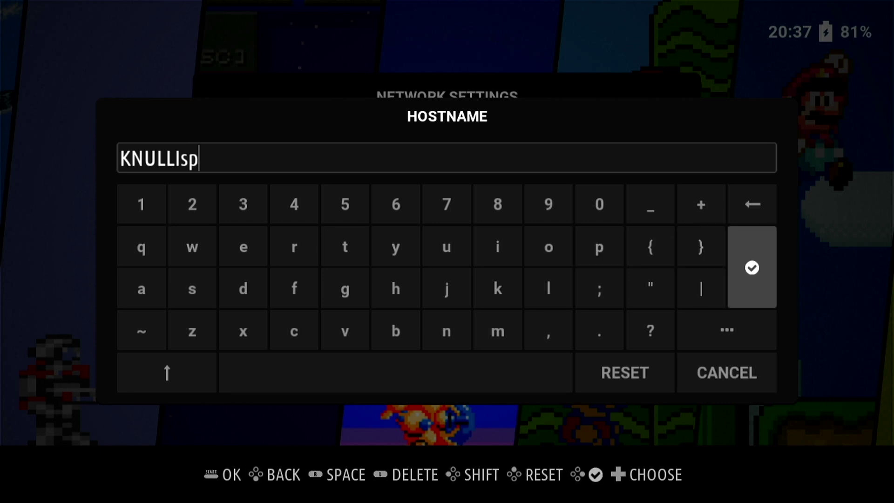
{"action": "key", "text": "Return"}
Turn the Enable WiFi setting on
{"action": "key", "text": "Down"}
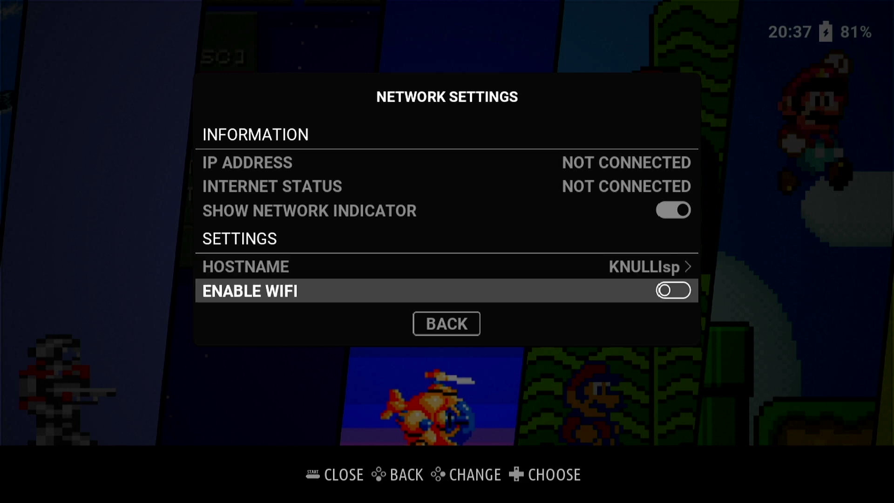
{"action": "key", "text": "Return"}
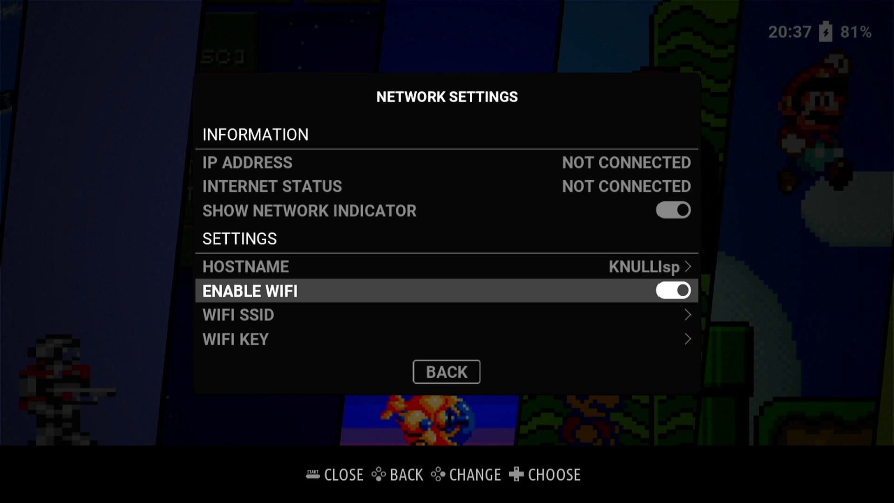
{"action": "key", "text": "Down"}
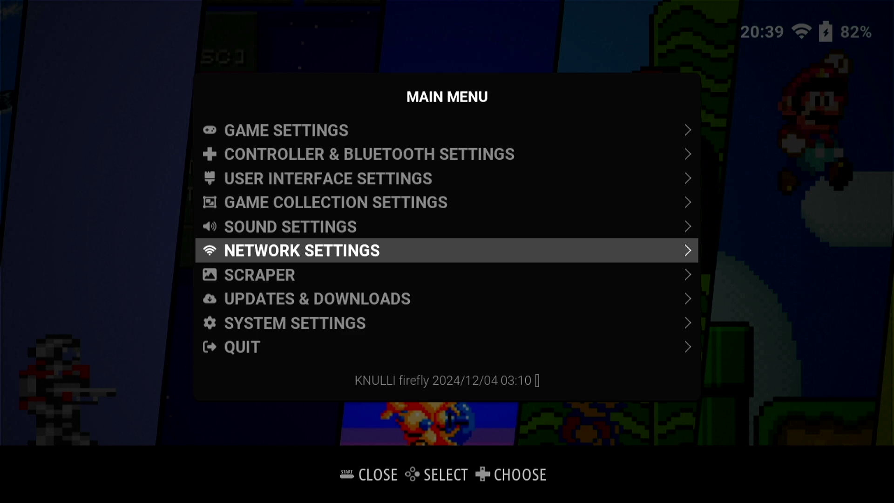
Choose Restart System from the Quit menu and confirm the restart
{"action": "key", "text": "Down"}
{"action": "key", "text": "Down"}
{"action": "key", "text": "Down"}
{"action": "key", "text": "Down"}
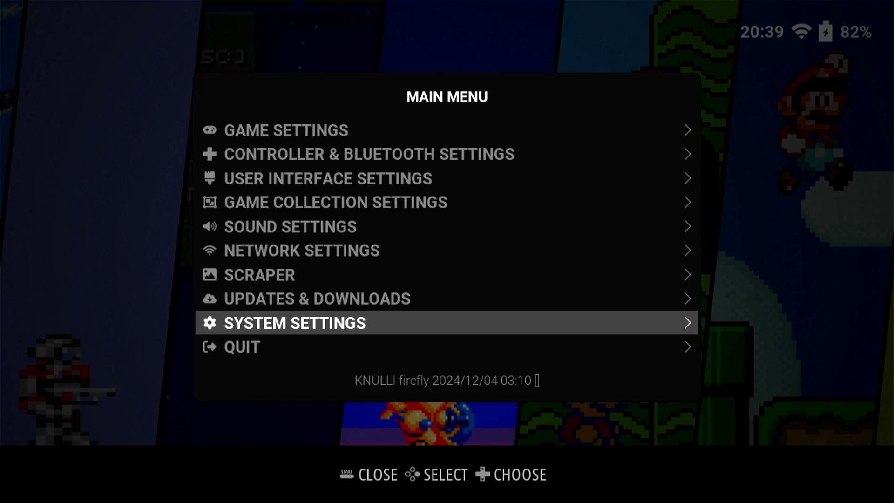
{"action": "key", "text": "Return"}
{"action": "key", "text": "Down"}
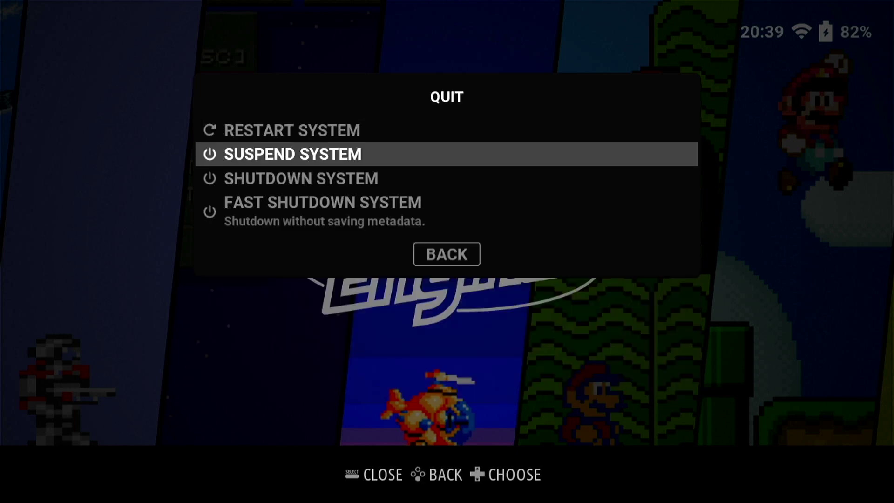
{"action": "key", "text": "Up"}
{"action": "key", "text": "Return"}
{"action": "key", "text": "Escape"}
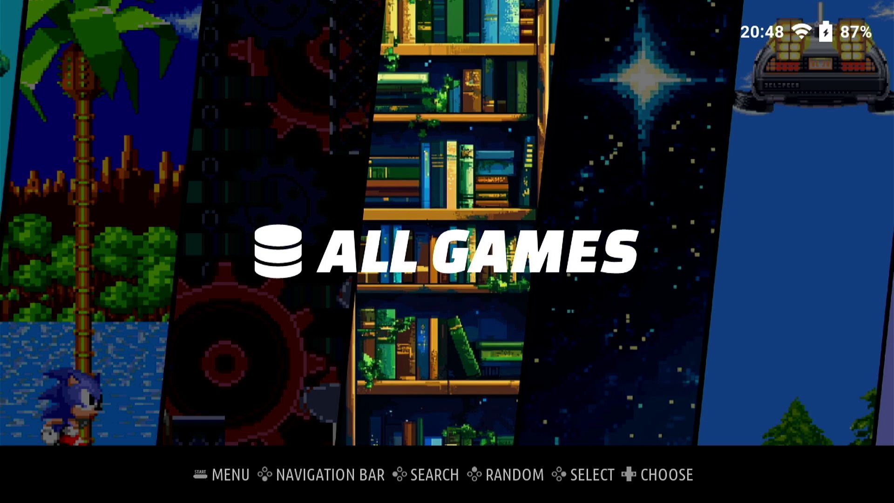
Open the Sega Mega Drive game list, then back out to the systems carousel
{"action": "key", "text": "Left"}
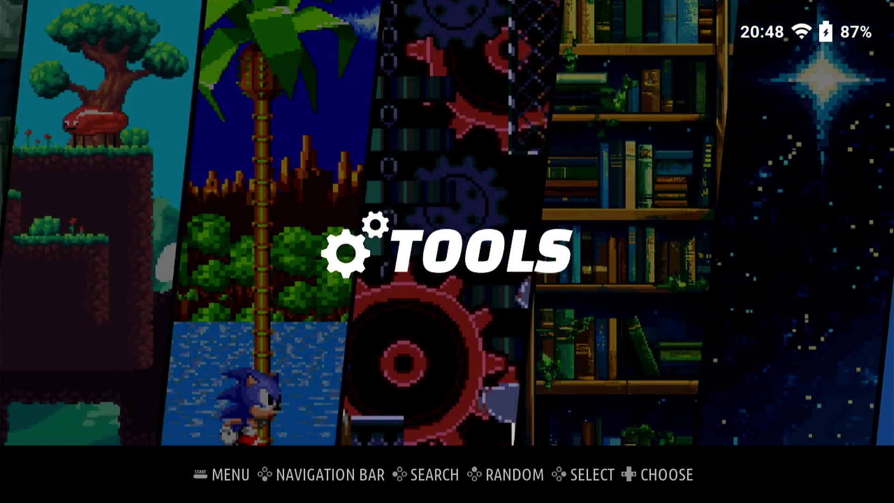
{"action": "key", "text": "Left"}
{"action": "key", "text": "Left"}
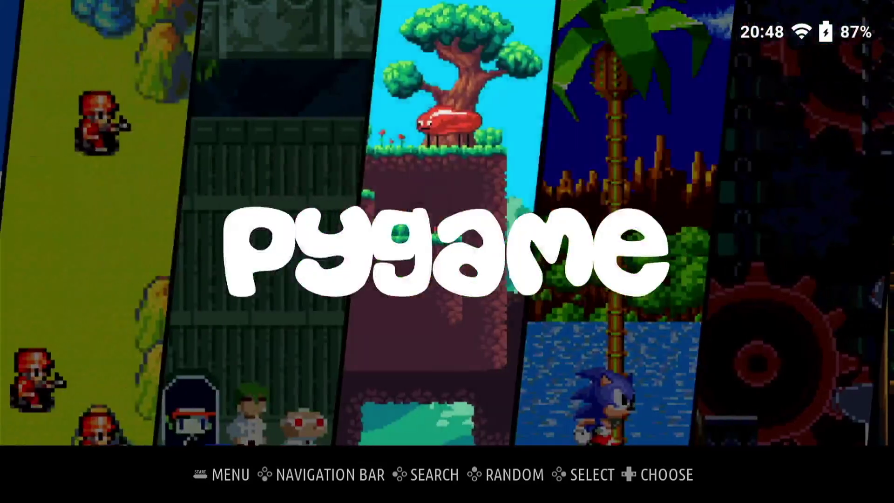
{"action": "key", "text": "Right"}
{"action": "key", "text": "Return"}
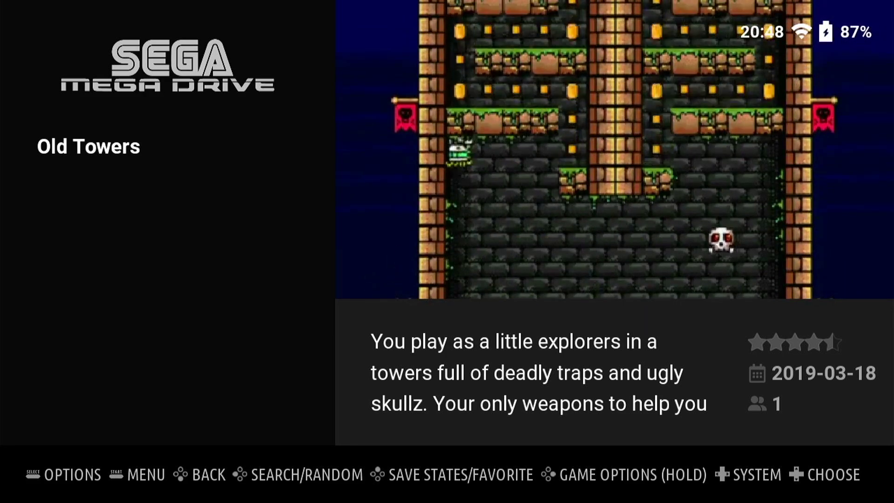
{"action": "key", "text": "BackSpace"}
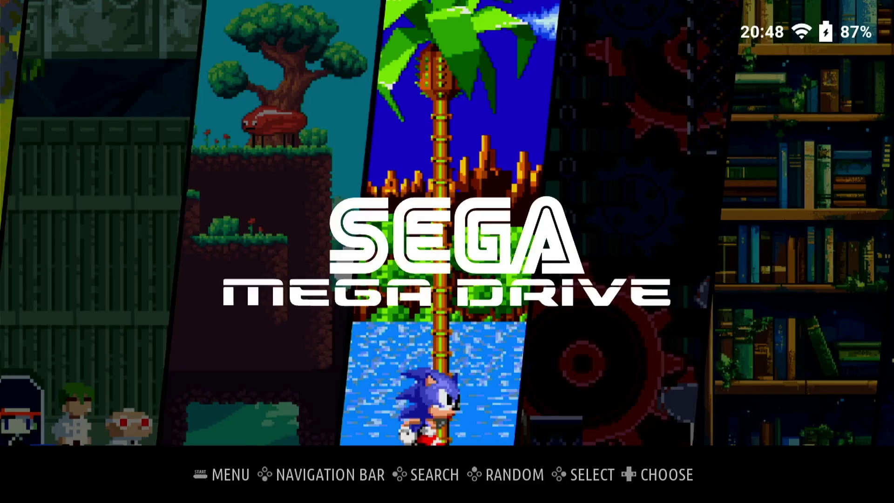
Scroll past Pygame, Ports, Nintendo and Commodore 64 to Last Played and Favorites
{"action": "key", "text": "Left"}
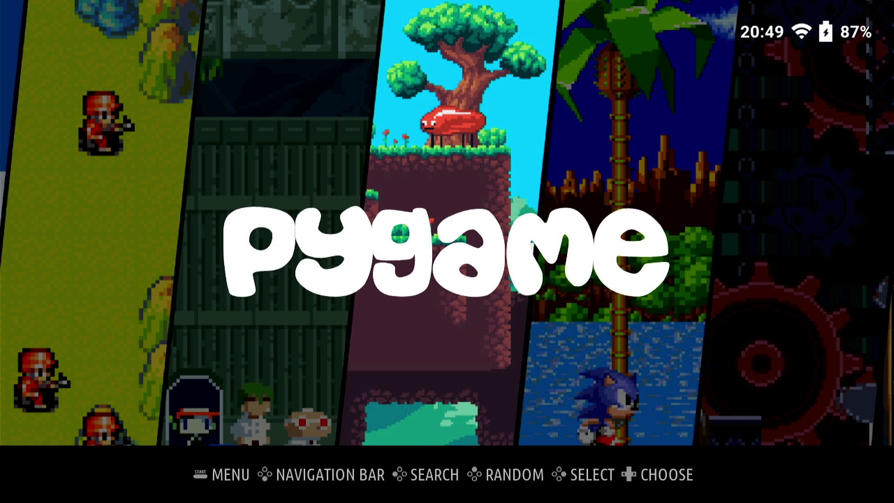
{"action": "key", "text": "Left"}
{"action": "key", "text": "Left"}
{"action": "key", "text": "Left"}
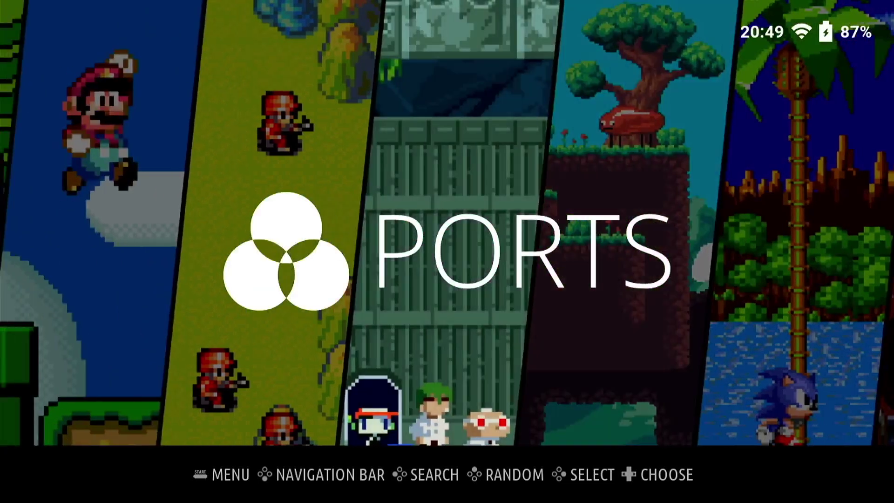
{"action": "key", "text": "Left"}
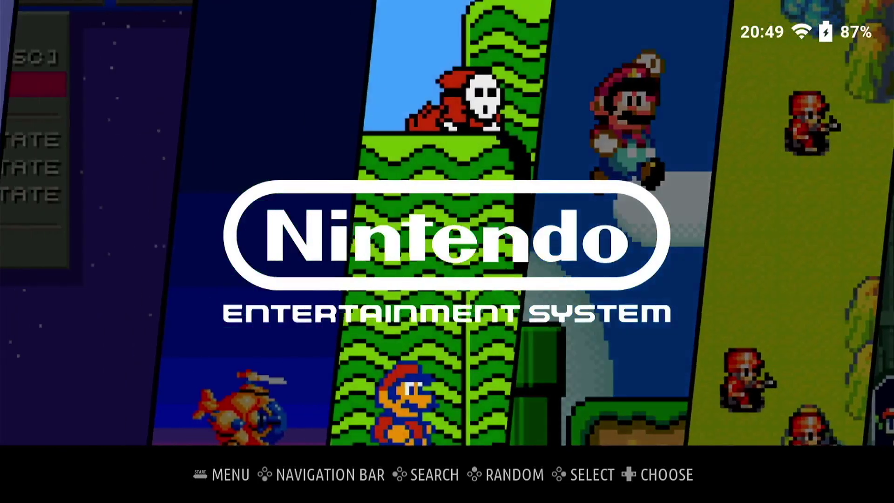
{"action": "key", "text": "Left"}
{"action": "key", "text": "Left"}
{"action": "key", "text": "Left"}
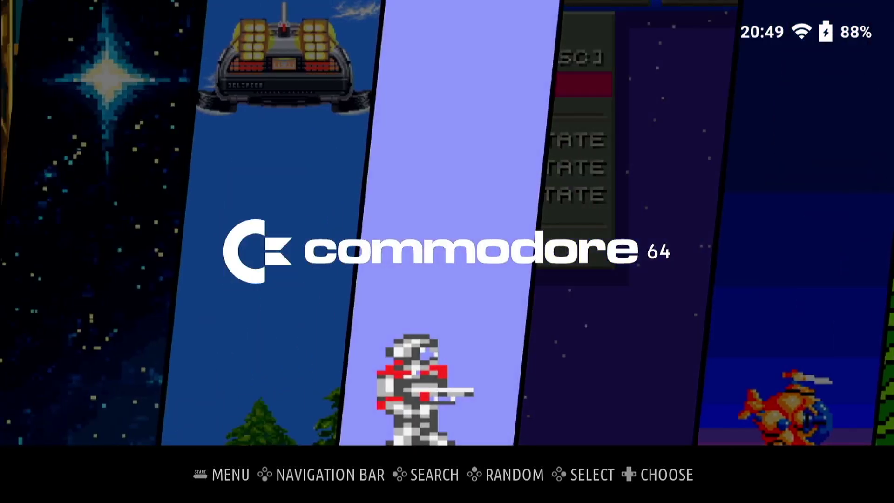
{"action": "key", "text": "Left"}
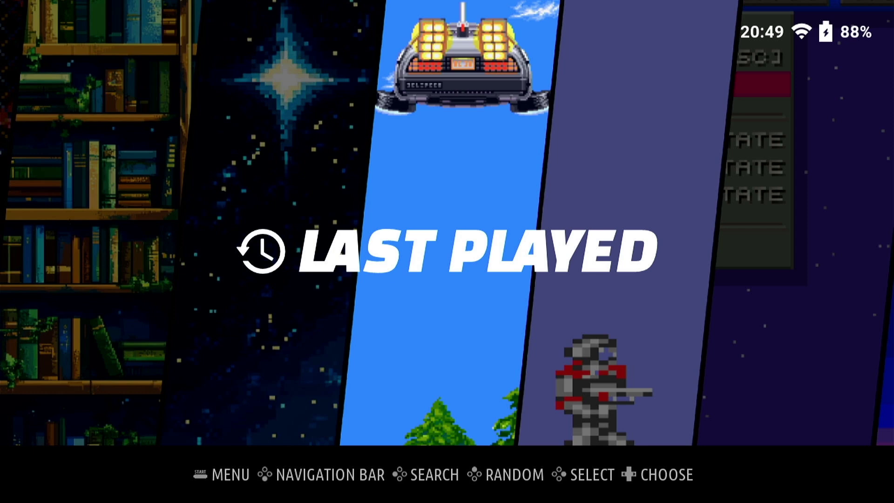
{"action": "key", "text": "Left"}
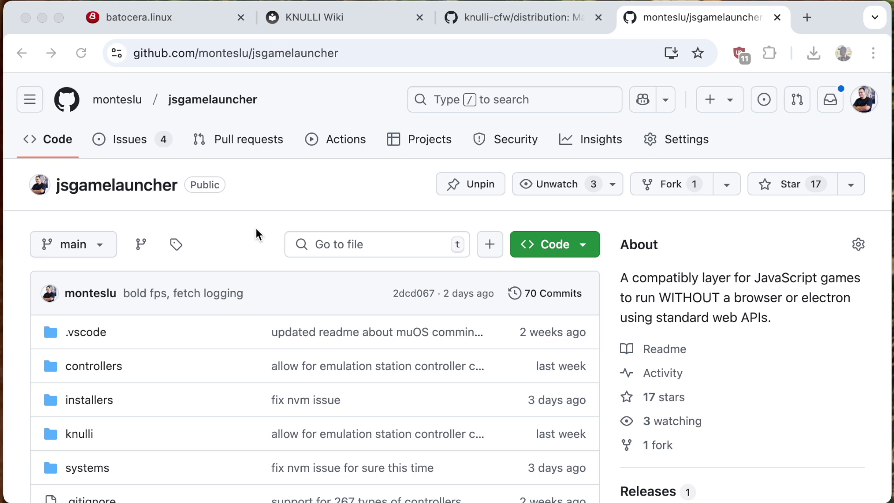
Scroll the jsgamelauncher README down to the 'Installing on Knulli or Batocera' instructions
{"action": "scroll", "coordinate": [256, 228], "scroll_direction": "down", "scroll_amount": 5}
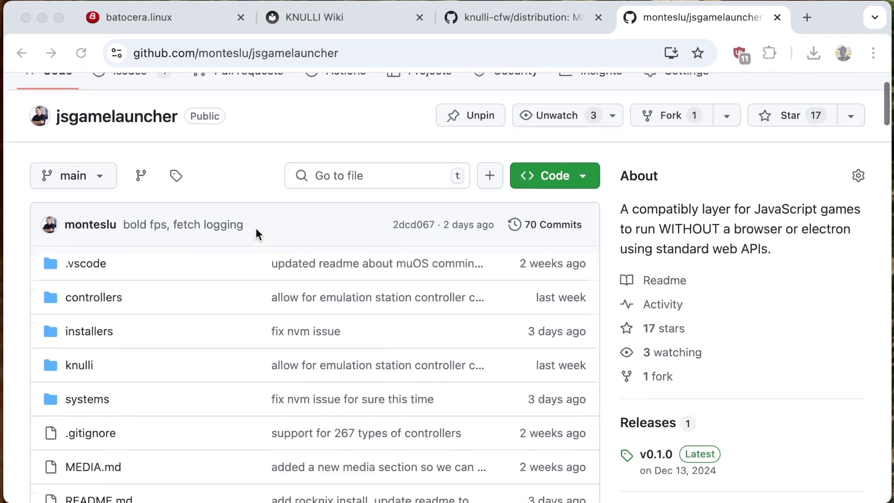
{"action": "scroll", "coordinate": [256, 228], "scroll_direction": "down", "scroll_amount": 3}
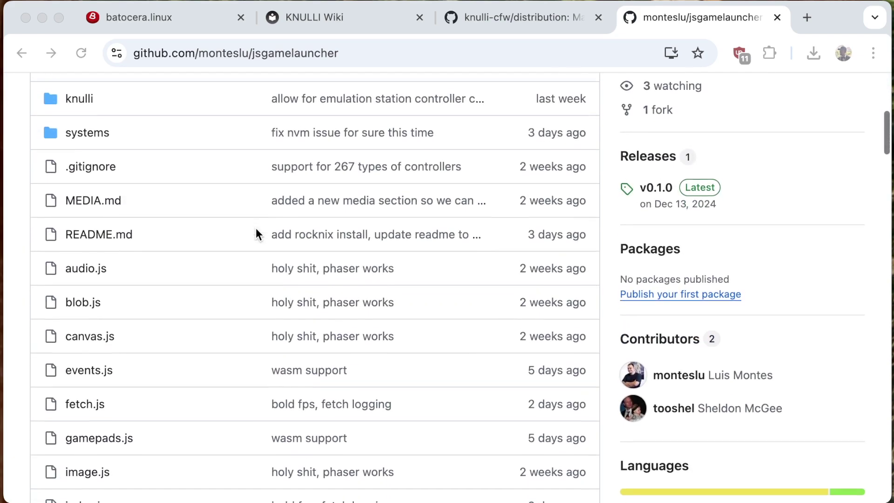
{"action": "scroll", "coordinate": [256, 254], "scroll_direction": "down", "scroll_amount": 18}
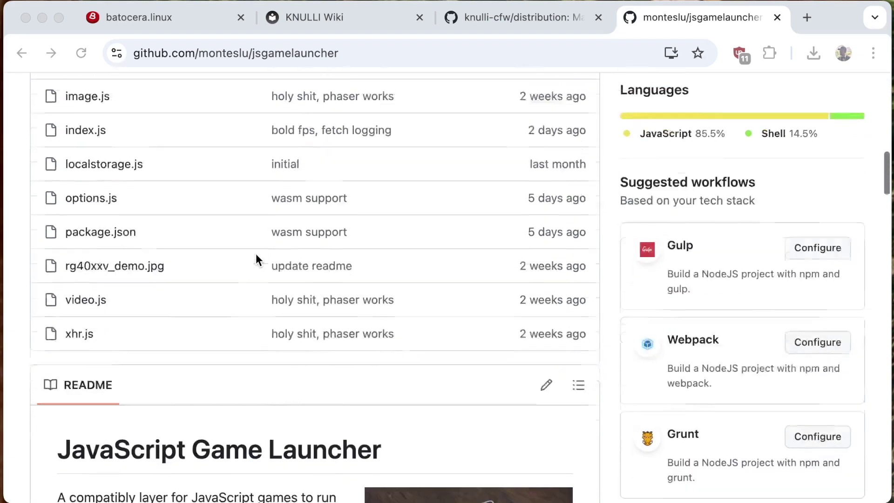
{"action": "scroll", "coordinate": [255, 259], "scroll_direction": "down", "scroll_amount": 3}
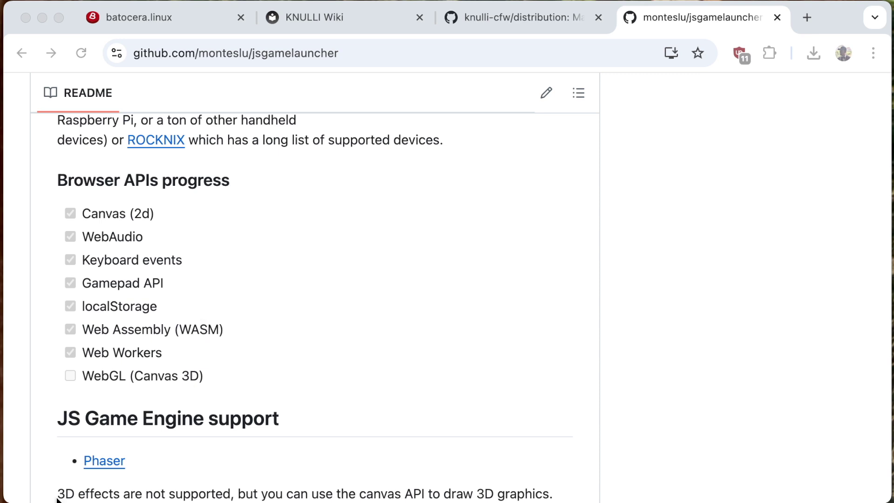
{"action": "scroll", "coordinate": [207, 320], "scroll_direction": "up", "scroll_amount": 1}
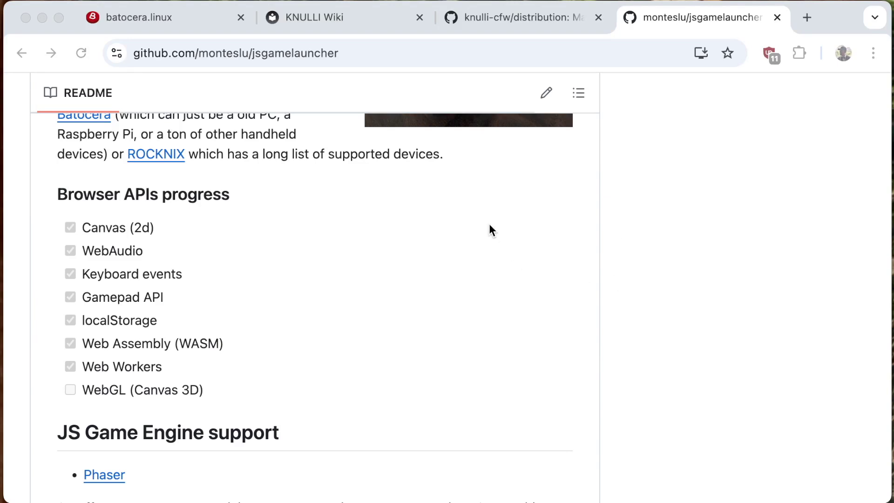
{"action": "scroll", "coordinate": [390, 265], "scroll_direction": "down", "scroll_amount": 10}
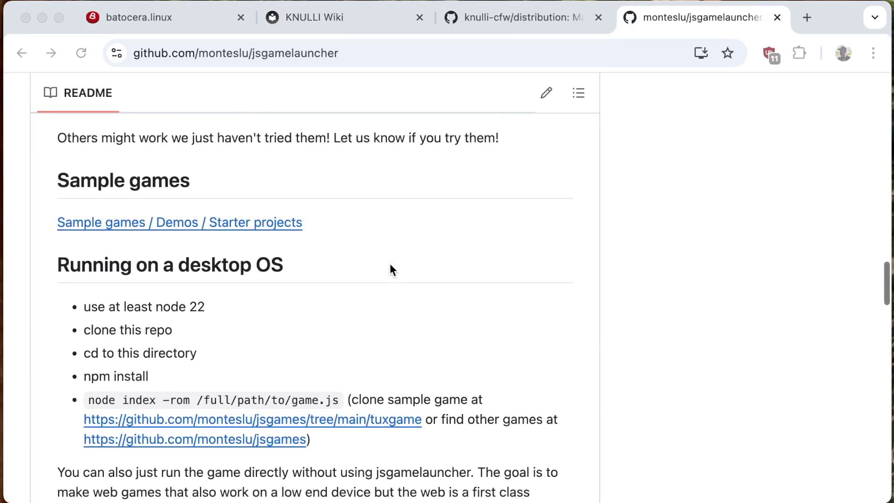
{"action": "scroll", "coordinate": [390, 265], "scroll_direction": "down", "scroll_amount": 10}
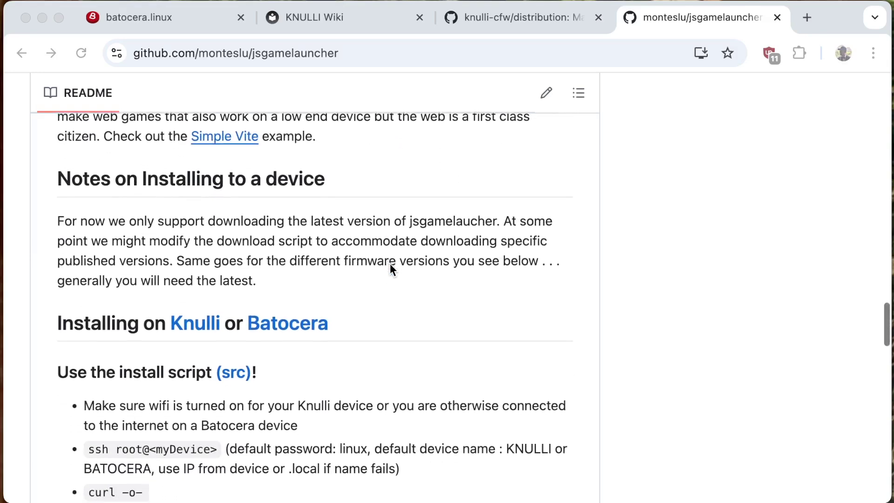
{"action": "scroll", "coordinate": [392, 269], "scroll_direction": "down", "scroll_amount": 3}
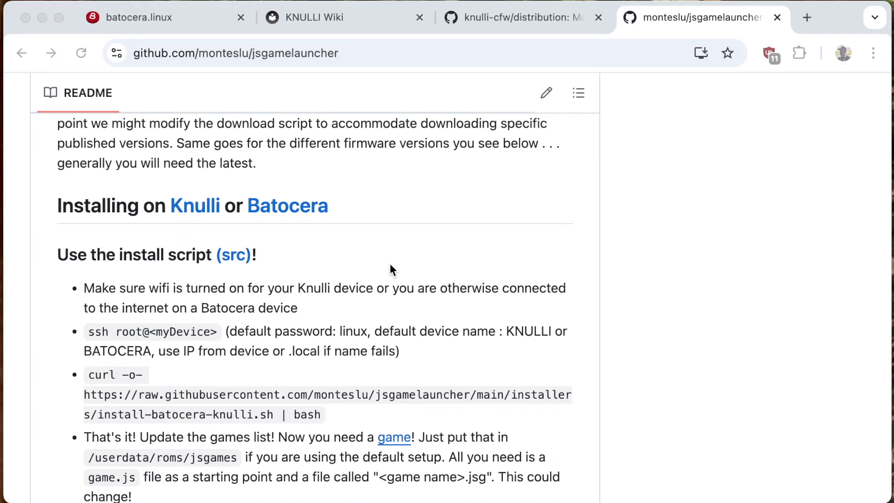
{"action": "scroll", "coordinate": [398, 245], "scroll_direction": "down", "scroll_amount": 1}
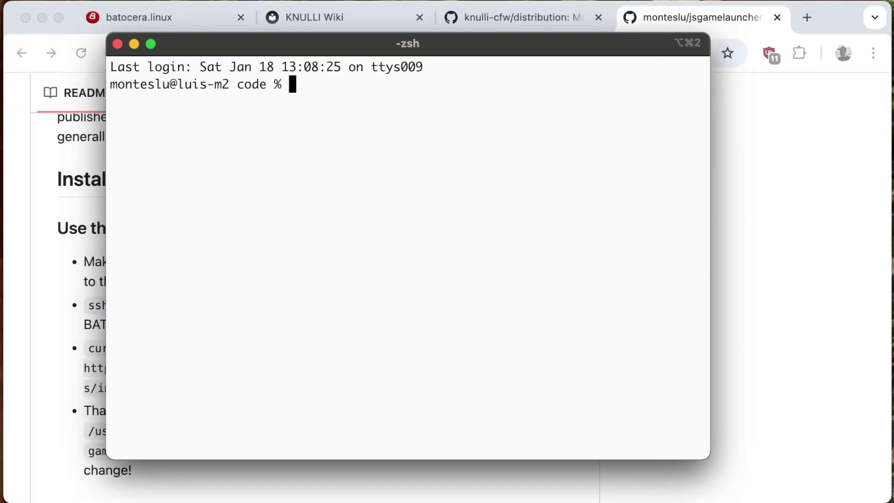
SSH in as root@knullisp, accepting the host key, then select the README's curl install command
{"action": "type", "text": "ssh rro"}
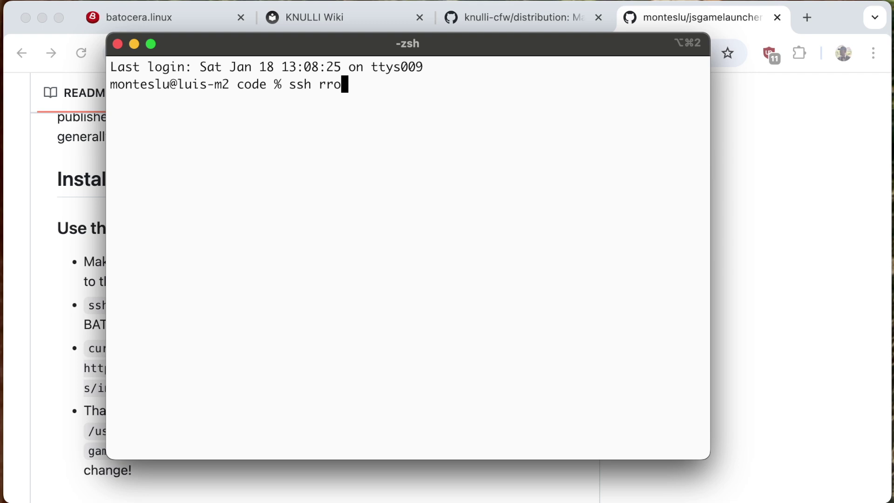
{"action": "key", "text": "BackSpace"}
{"action": "key", "text": "BackSpace"}
{"action": "type", "text": "oot@knu"}
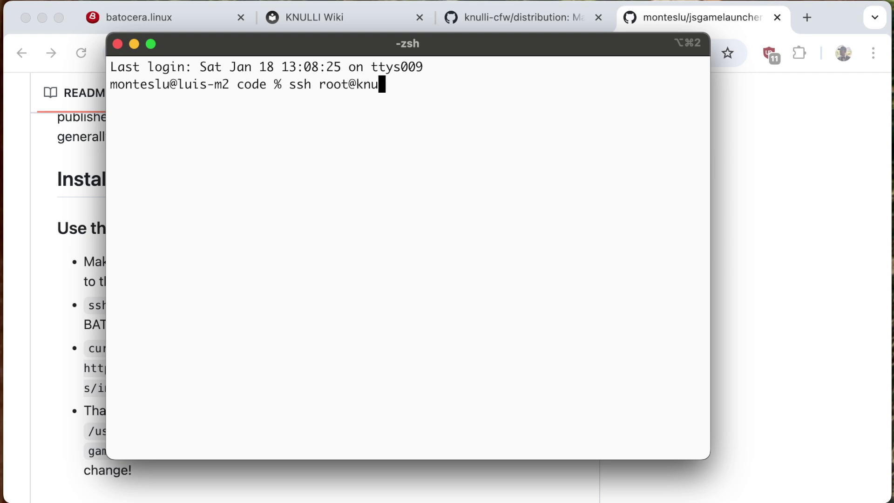
{"action": "type", "text": "llisp"}
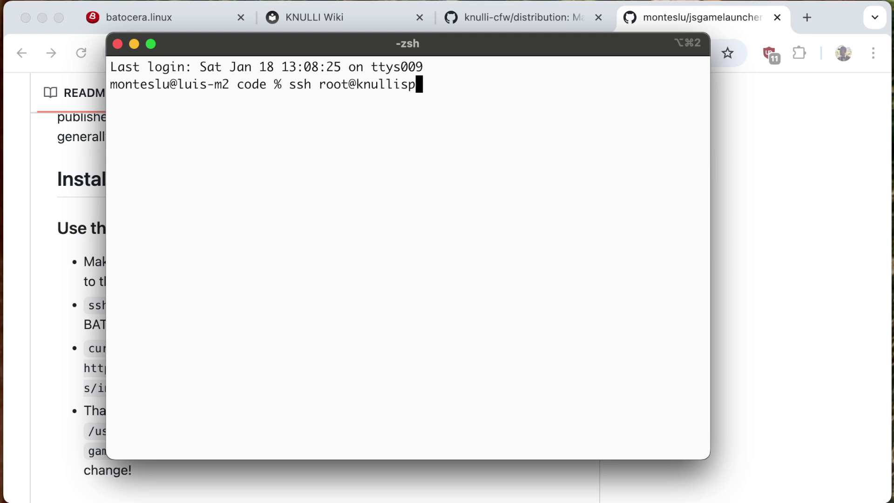
{"action": "key", "text": "Return"}
{"action": "type", "text": "yes"}
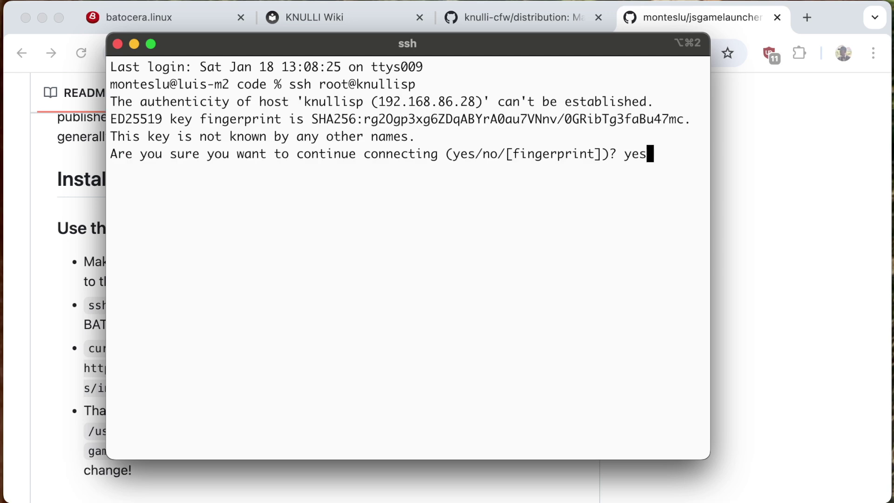
{"action": "key", "text": "Return"}
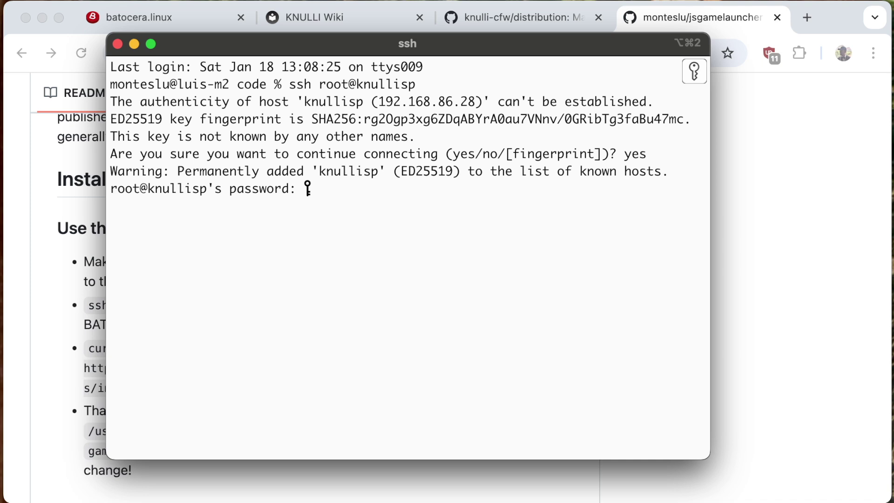
{"action": "key", "text": "Return"}
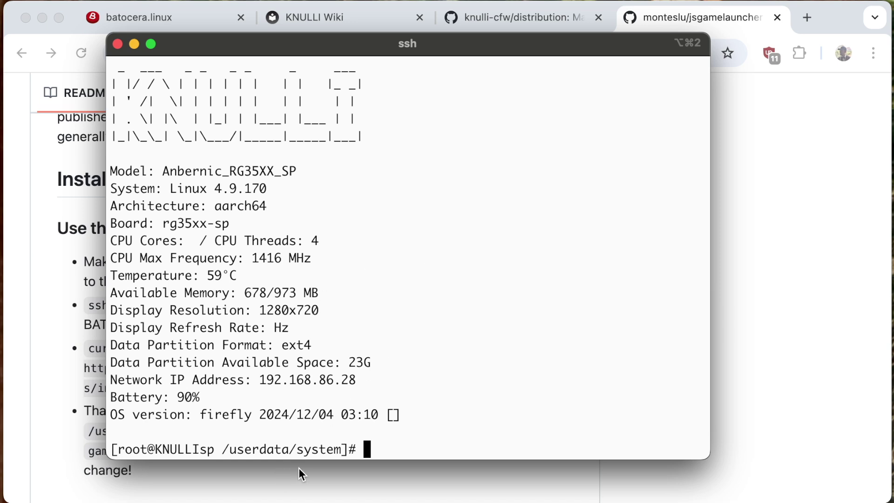
{"action": "left_click", "coordinate": [208, 477]}
{"action": "left_click_drag", "start_coordinate": [323, 391], "coordinate": [86, 347]}
{"action": "key", "text": "super+c"}
Paste and run the jsgamelauncher curl install script in the SSH session until INSTALL SUCCESSFUL
{"action": "key", "text": "super+Tab"}
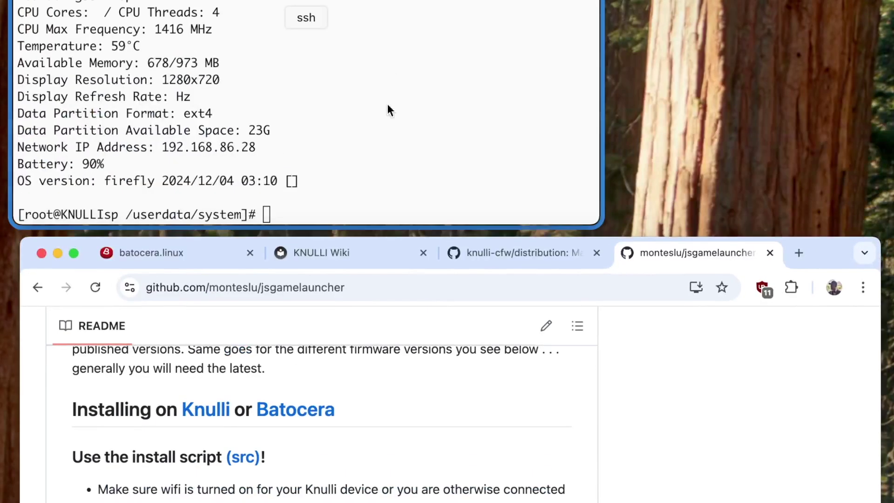
{"action": "key", "text": "super+v"}
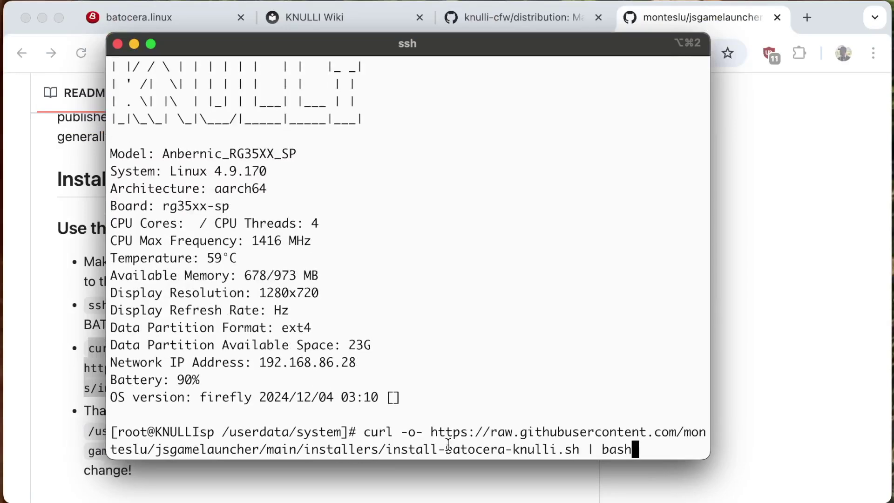
{"action": "key", "text": "Return"}
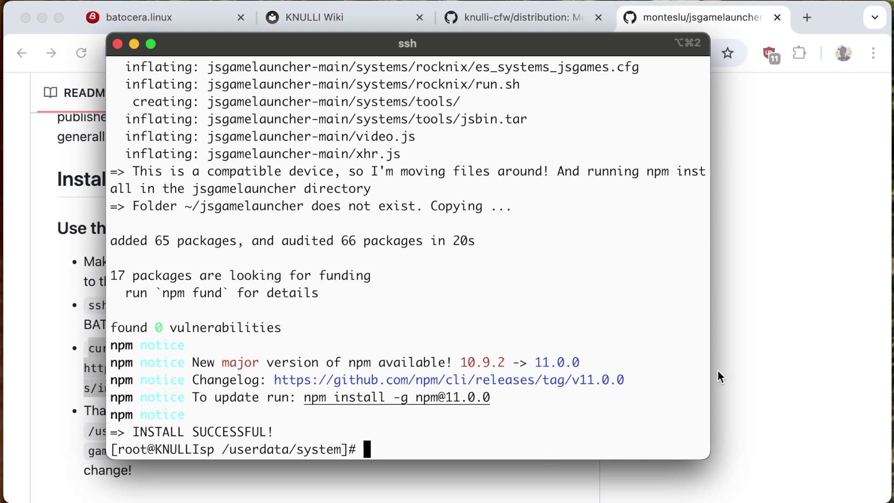
{"action": "left_click", "coordinate": [772, 361]}
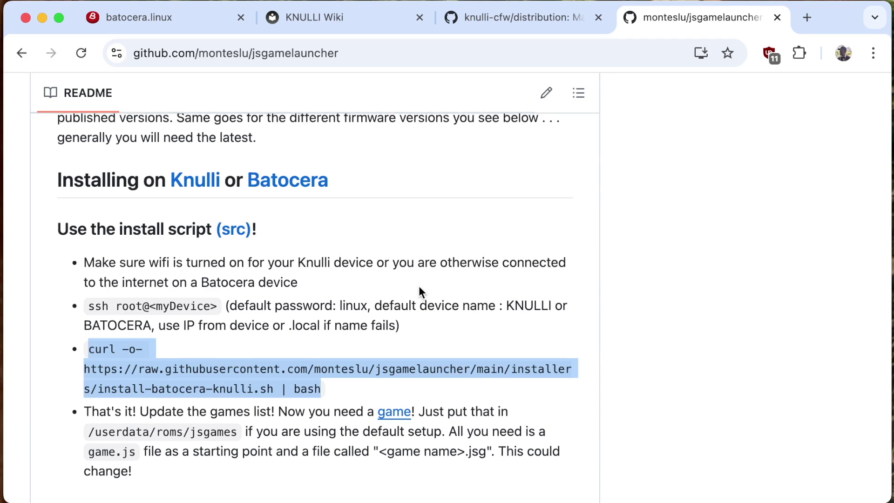
Open the jsgames sample games page and select its Knulli curl install-batocera-knulli.sh command
{"action": "scroll", "coordinate": [420, 292], "scroll_direction": "up", "scroll_amount": 10}
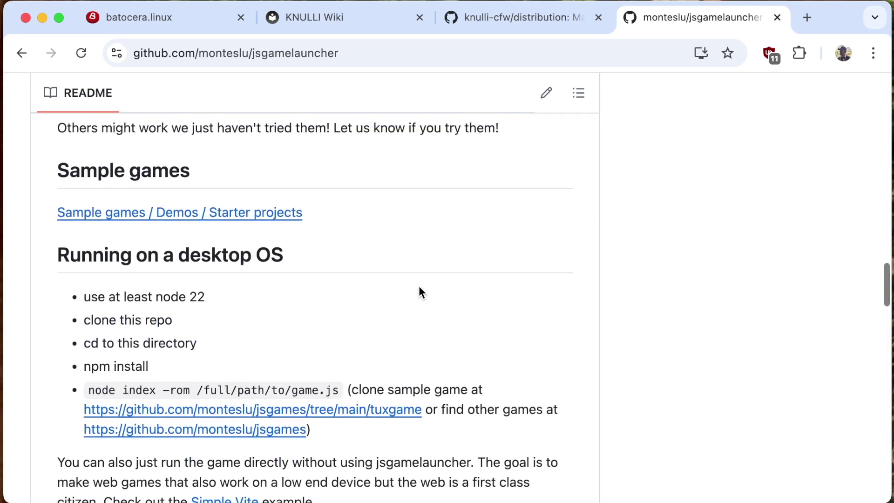
{"action": "left_click", "coordinate": [281, 214]}
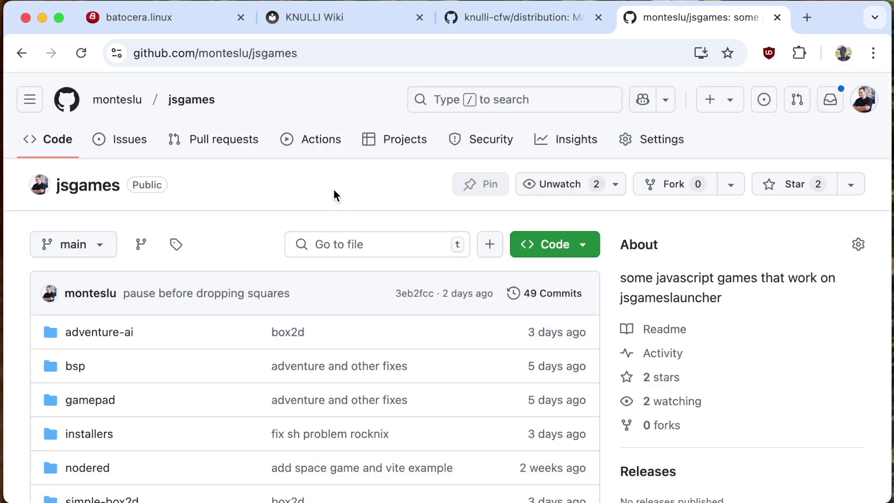
{"action": "scroll", "coordinate": [333, 189], "scroll_direction": "down", "scroll_amount": 11}
{"action": "scroll", "coordinate": [333, 189], "scroll_direction": "down", "scroll_amount": 19}
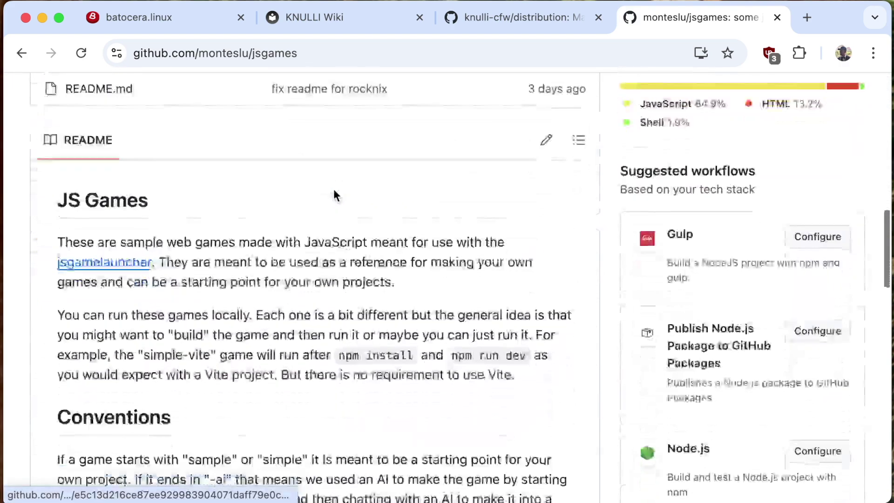
{"action": "scroll", "coordinate": [333, 188], "scroll_direction": "down", "scroll_amount": 1}
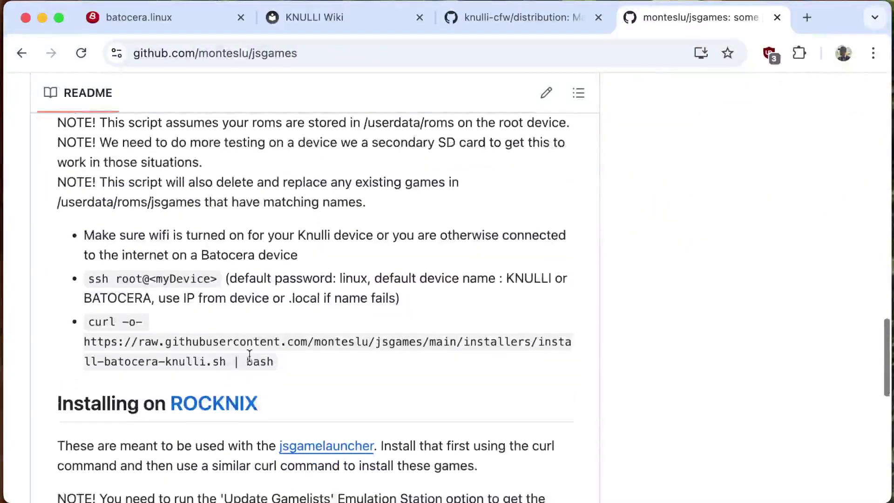
{"action": "left_click_drag", "start_coordinate": [274, 361], "coordinate": [78, 327]}
{"action": "key", "text": "super+c"}
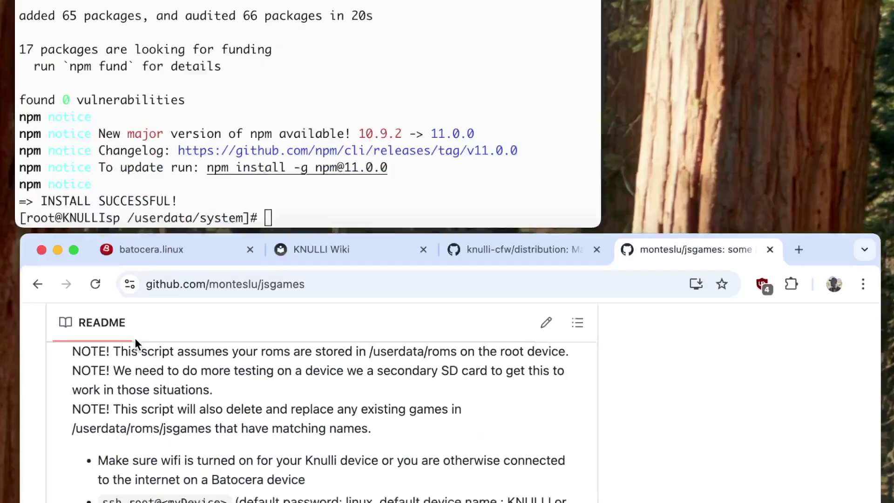
Paste and run the jsgames install command over SSH, then clear the terminal
{"action": "left_click", "coordinate": [315, 192]}
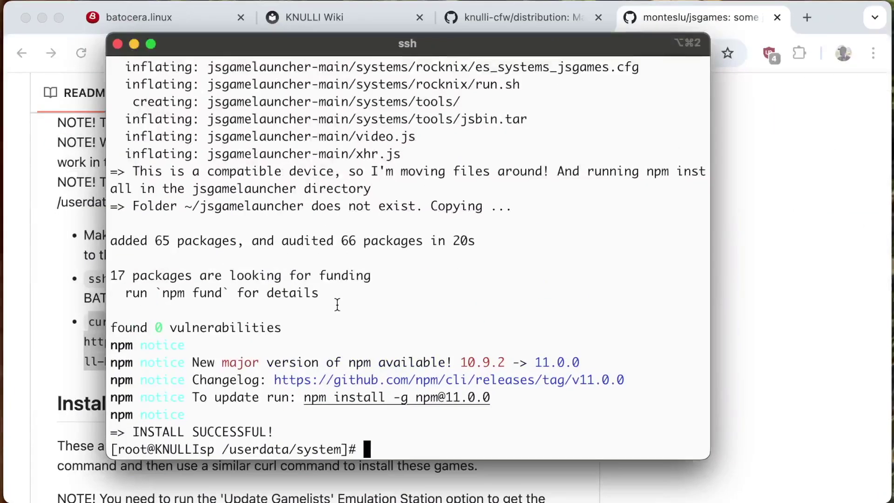
{"action": "key", "text": "super+v"}
{"action": "key", "text": "Return"}
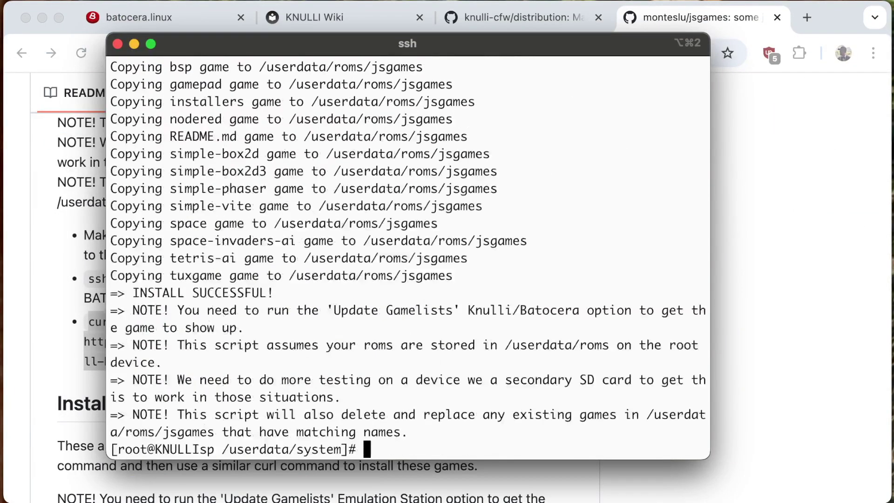
{"action": "key", "text": "super+k"}
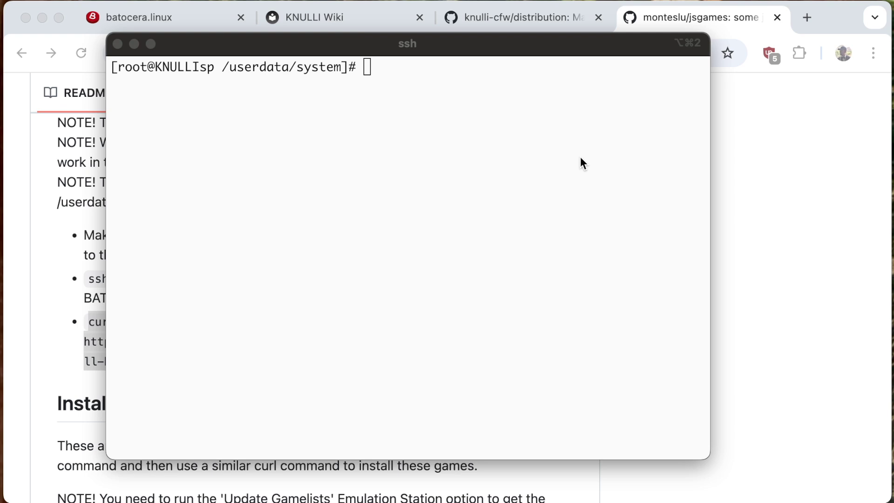
Run reboot to restart the handheld
{"action": "left_click", "coordinate": [581, 158]}
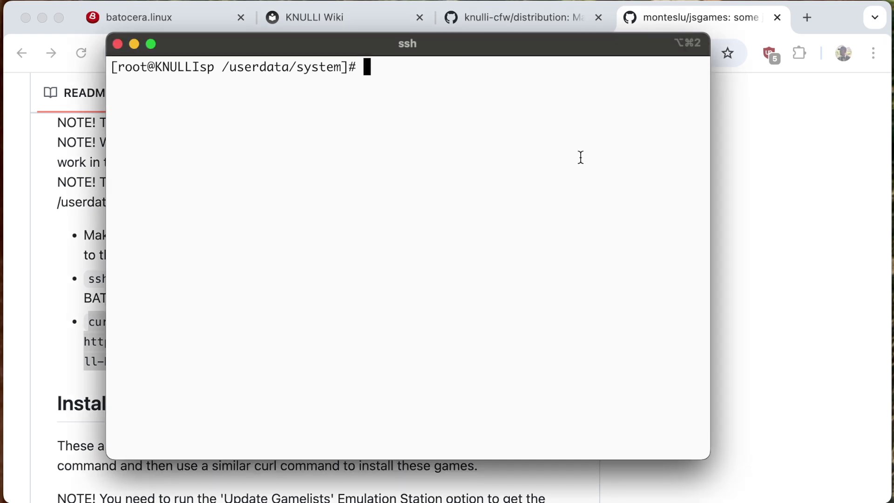
{"action": "type", "text": "reboot"}
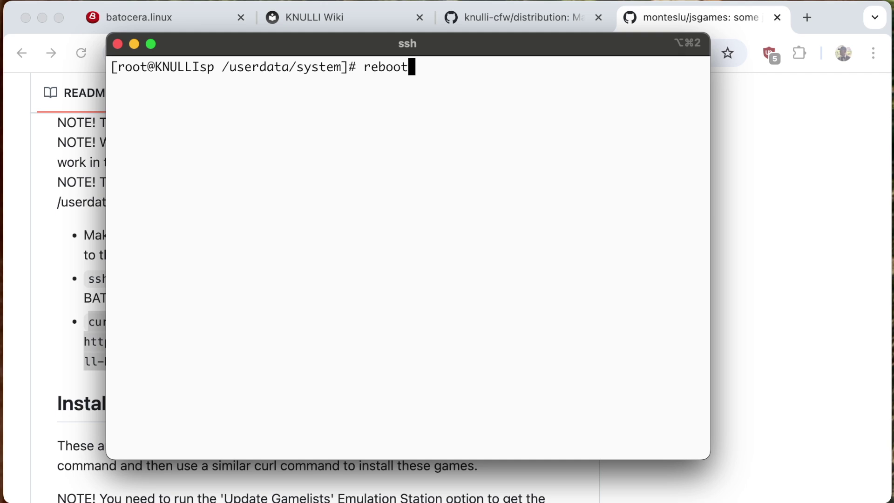
{"action": "key", "text": "Return"}
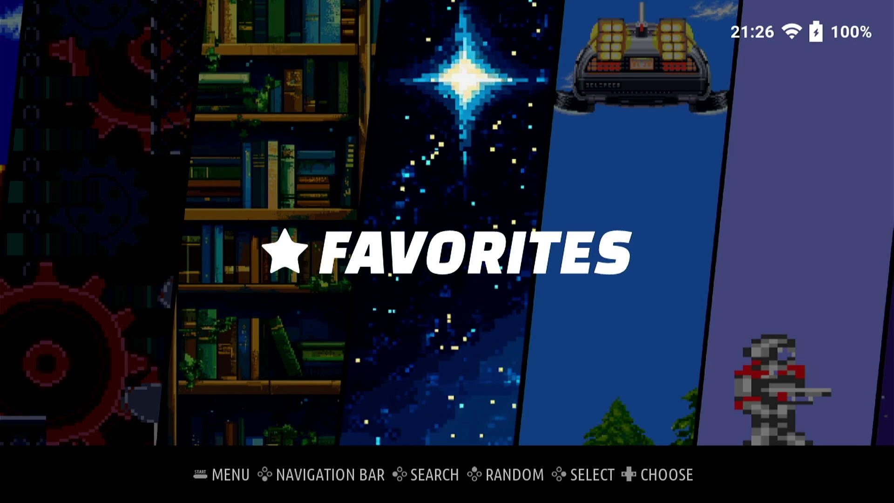
Open the JS GAMES system and start space-invaders-ai, moving the ship and firing
{"action": "key", "text": "Right"}
{"action": "key", "text": "Right"}
{"action": "key", "text": "Right"}
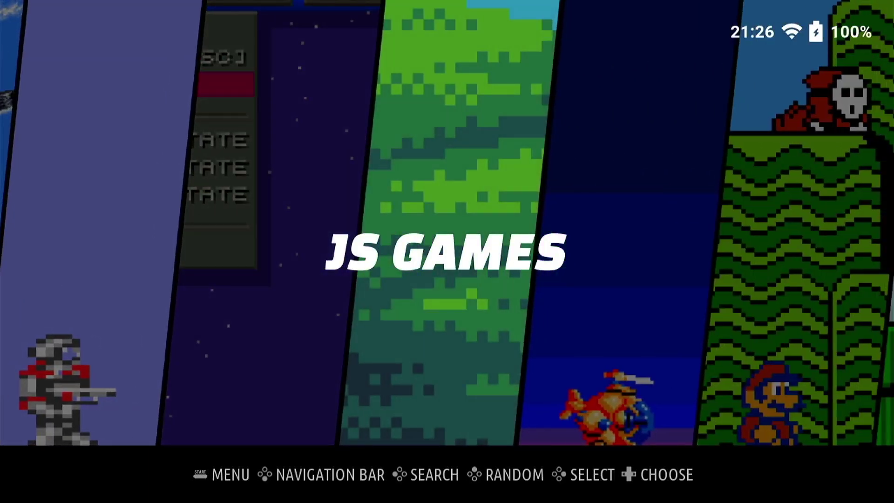
{"action": "key", "text": "Return"}
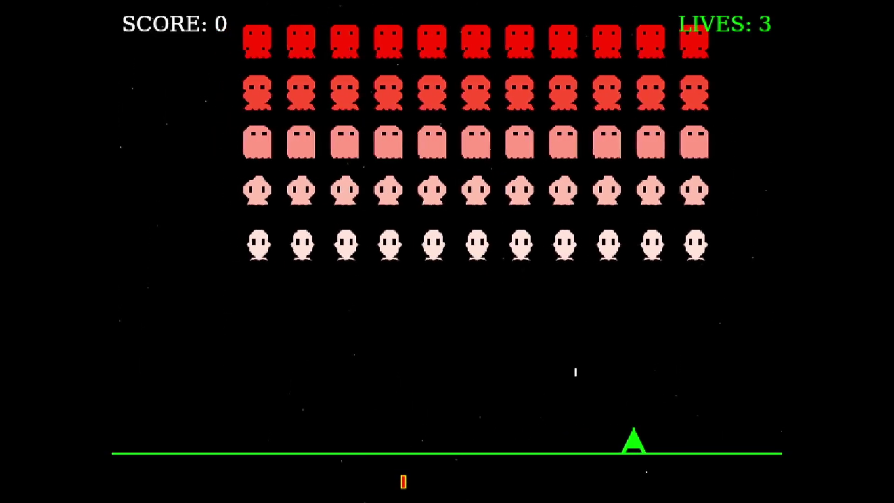
{"action": "key", "text": "Left"}
Keep moving left and right while shooting invaders until the score reaches 570
{"action": "key", "text": "space"}
{"action": "key", "text": "Left"}
{"action": "key", "text": "space"}
{"action": "key", "text": "Right"}
{"action": "key", "text": "space"}
{"action": "key", "text": "Left"}
{"action": "key", "text": "space"}
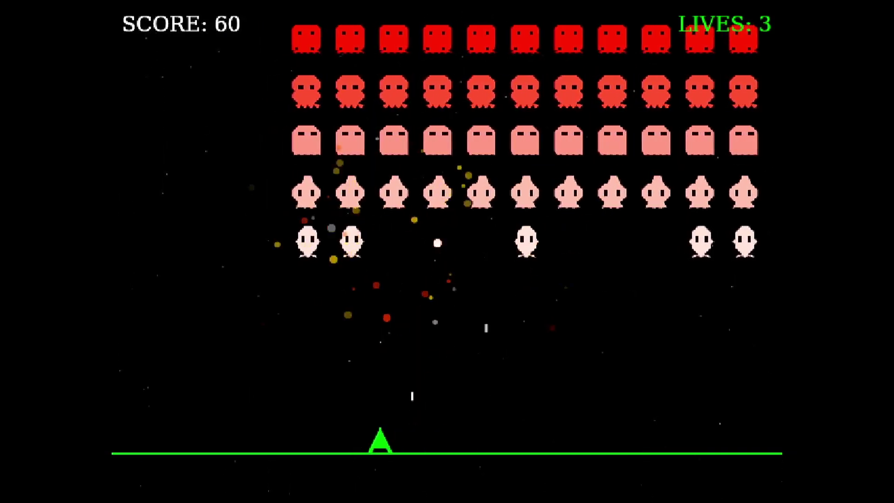
{"action": "key", "text": "space"}
{"action": "key", "text": "Right"}
{"action": "key", "text": "space"}
{"action": "key", "text": "Right"}
{"action": "key", "text": "space"}
{"action": "key", "text": "Left"}
{"action": "key", "text": "space"}
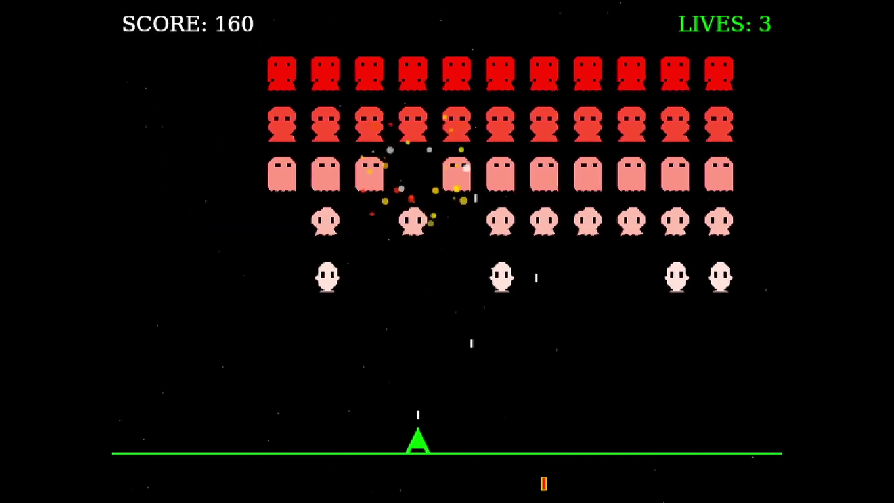
{"action": "key", "text": "Right"}
{"action": "key", "text": "space"}
{"action": "key", "text": "Right"}
{"action": "key", "text": "space"}
{"action": "key", "text": "Left"}
{"action": "key", "text": "space"}
{"action": "key", "text": "space"}
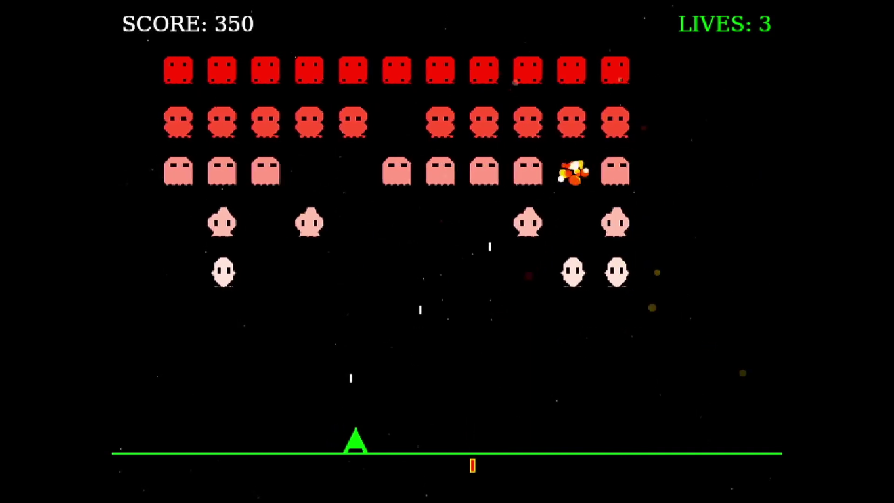
{"action": "key", "text": "Right"}
{"action": "key", "text": "space"}
{"action": "key", "text": "Left"}
{"action": "key", "text": "space"}
{"action": "key", "text": "Left"}
{"action": "key", "text": "space"}
{"action": "key", "text": "Right"}
{"action": "key", "text": "space"}
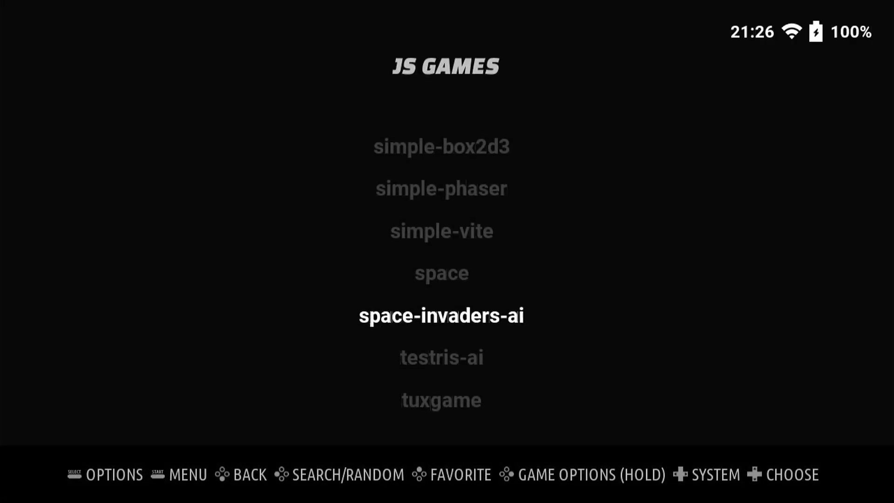
Move up the JS GAMES list from space-invaders-ai to the simple-box2d entry
{"action": "key", "text": "Up"}
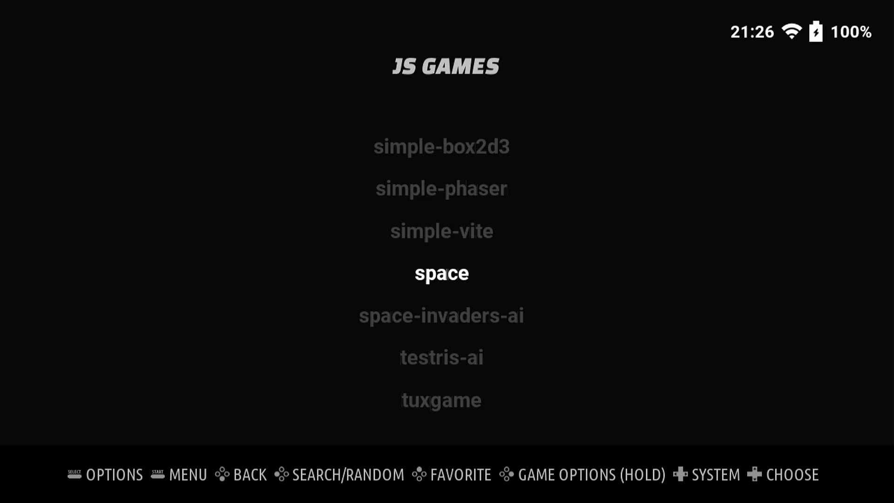
{"action": "key", "text": "Up"}
{"action": "key", "text": "Up"}
{"action": "key", "text": "Up"}
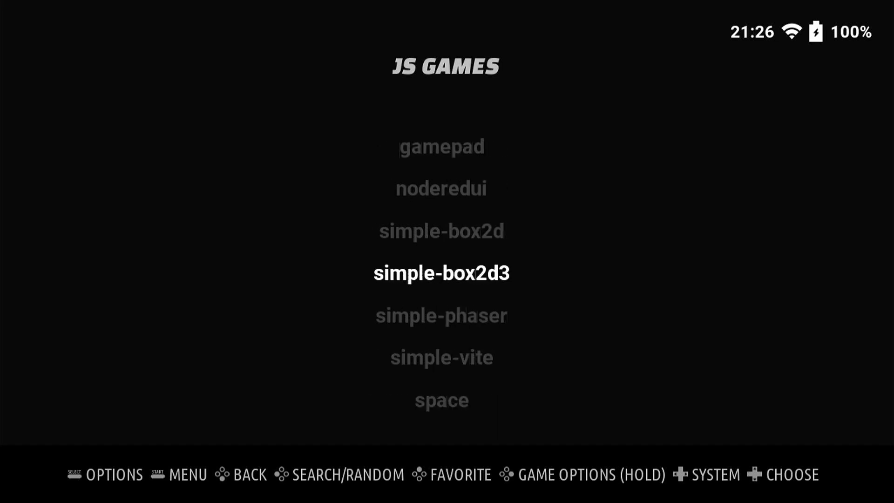
{"action": "key", "text": "Up"}
{"action": "key", "text": "Down"}
{"action": "key", "text": "Up"}
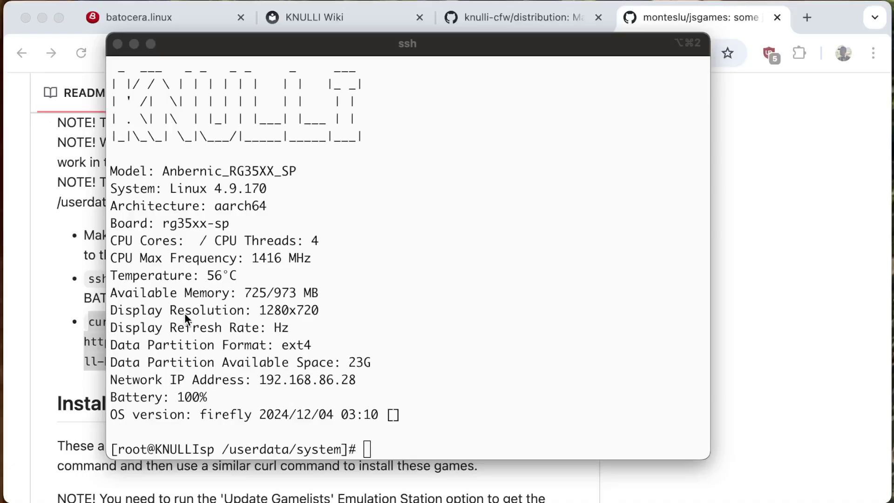
In the ssh session, go to /userdata/roms/jsgames and list the installed JS games
{"action": "left_click", "coordinate": [387, 331]}
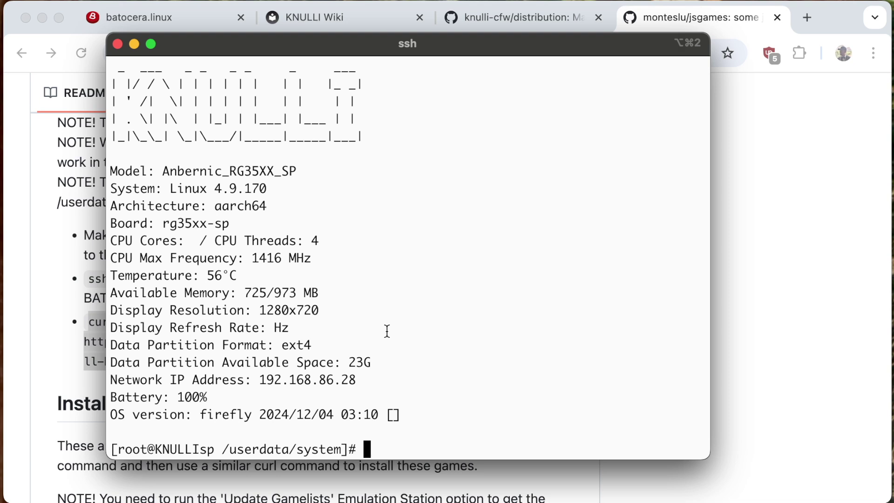
{"action": "type", "text": "cd .."}
{"action": "key", "text": "Return"}
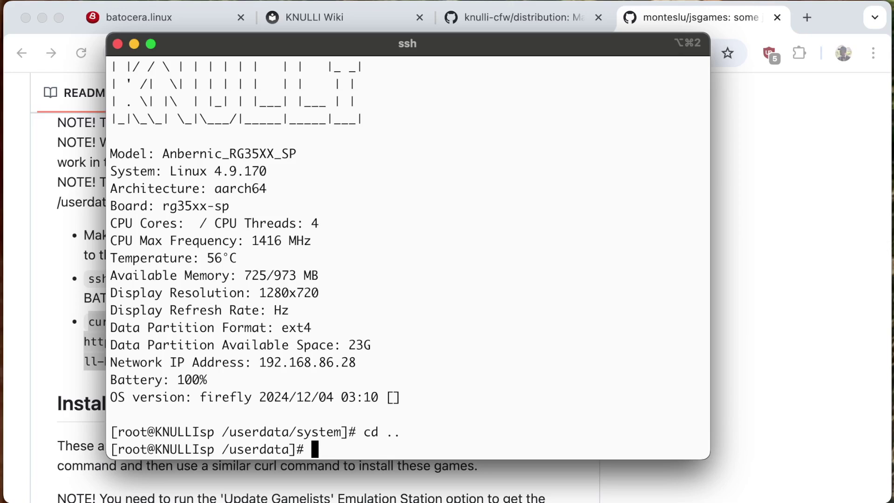
{"action": "type", "text": "cd roms/"}
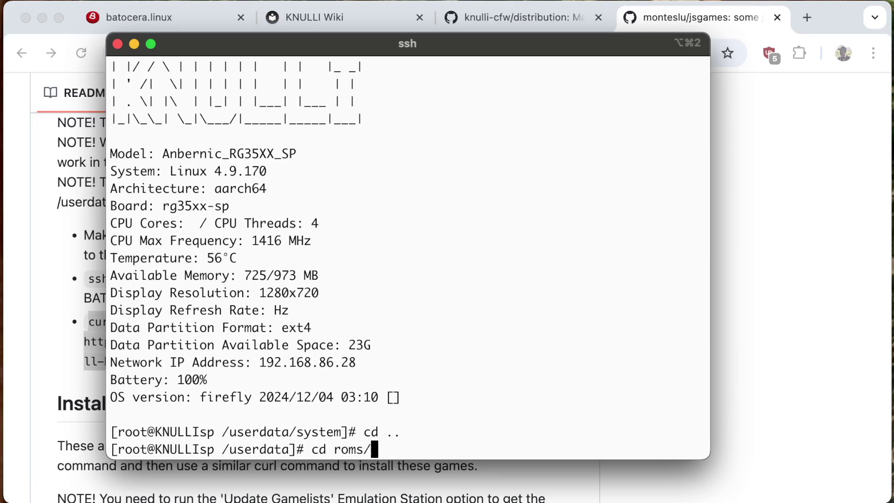
{"action": "key", "text": "Return"}
{"action": "type", "text": "cd jsgames/"}
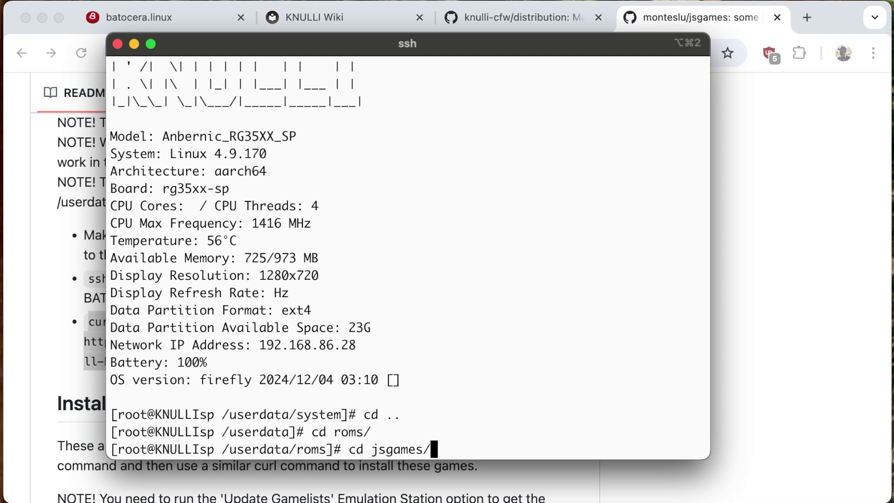
{"action": "key", "text": "Return"}
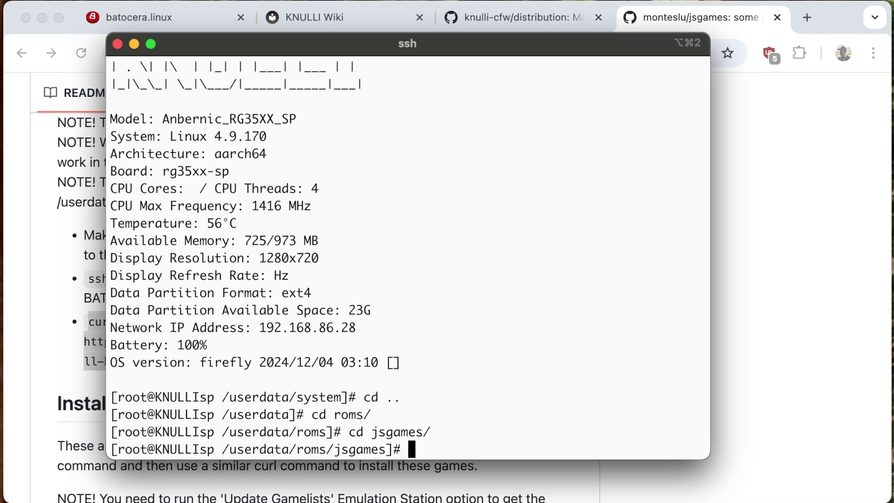
{"action": "type", "text": "ls"}
{"action": "key", "text": "Return"}
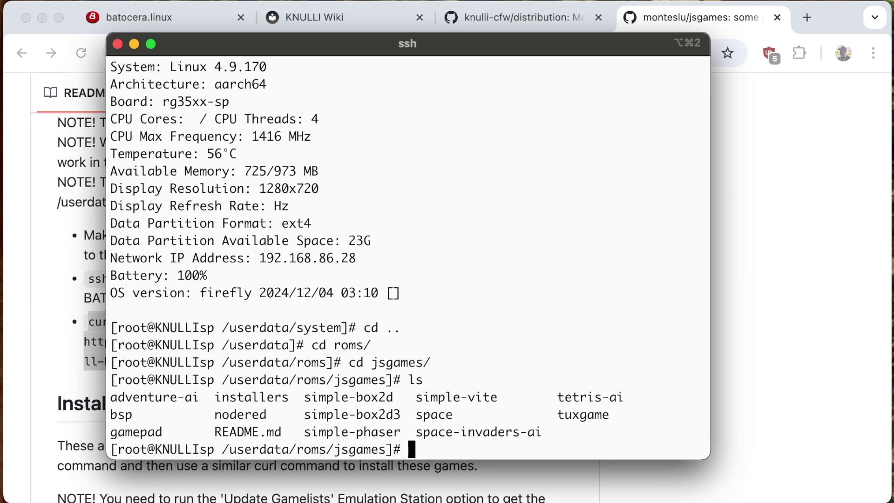
Enter the simple-box2d folder and run npm i, adding 20 packages with 0 vulnerabilities
{"action": "type", "text": "cd simple-box2d"}
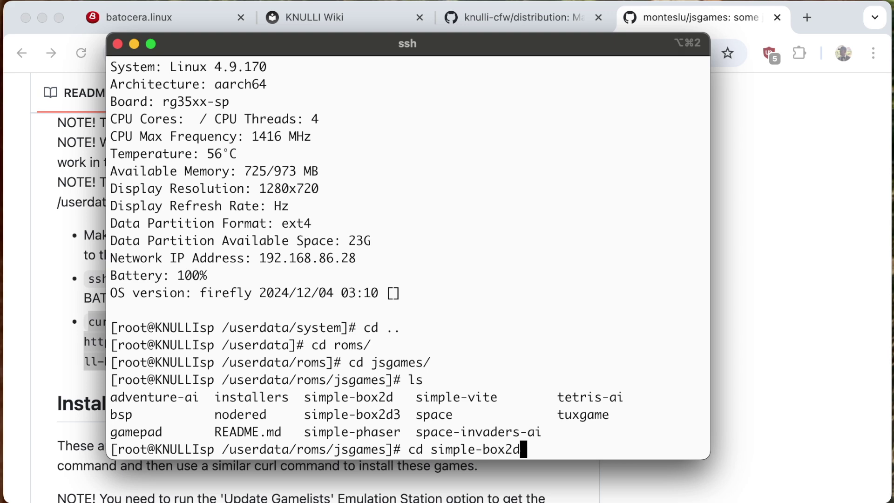
{"action": "key", "text": "Return"}
{"action": "type", "text": "ls"}
{"action": "key", "text": "Return"}
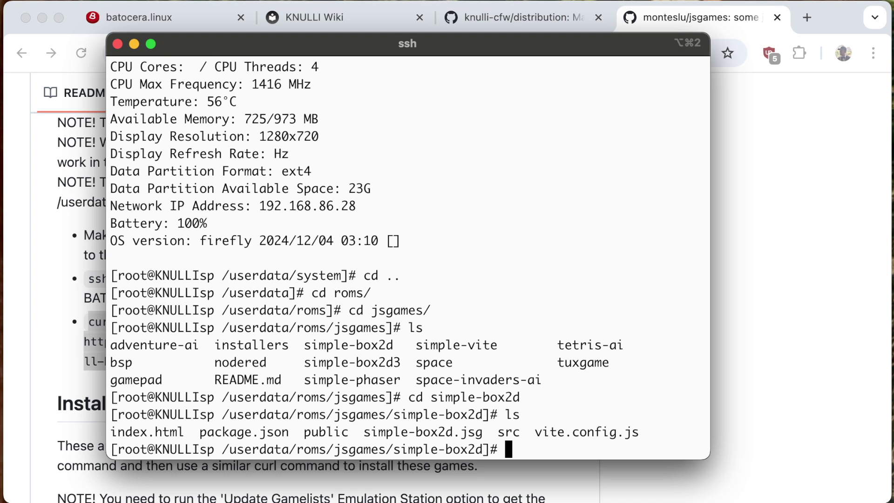
{"action": "type", "text": "npm i"}
{"action": "key", "text": "Return"}
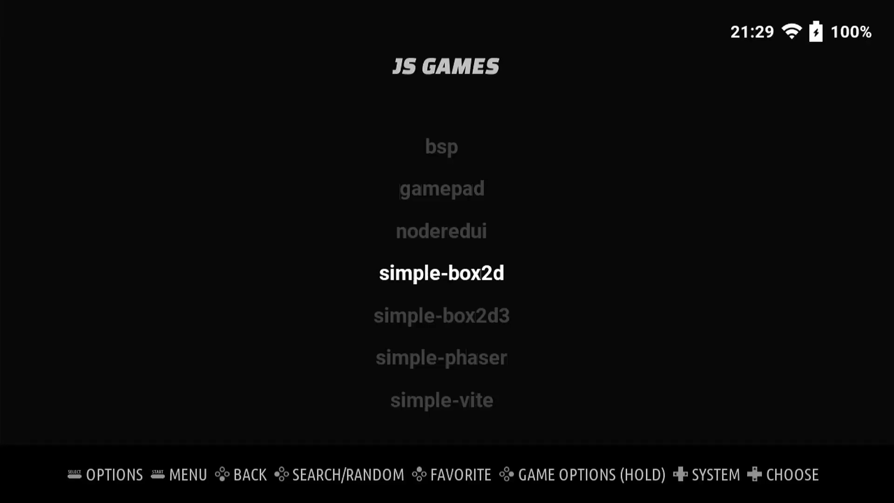
Launch the highlighted simple-box2d game from the JS GAMES list
{"action": "key", "text": "Return"}
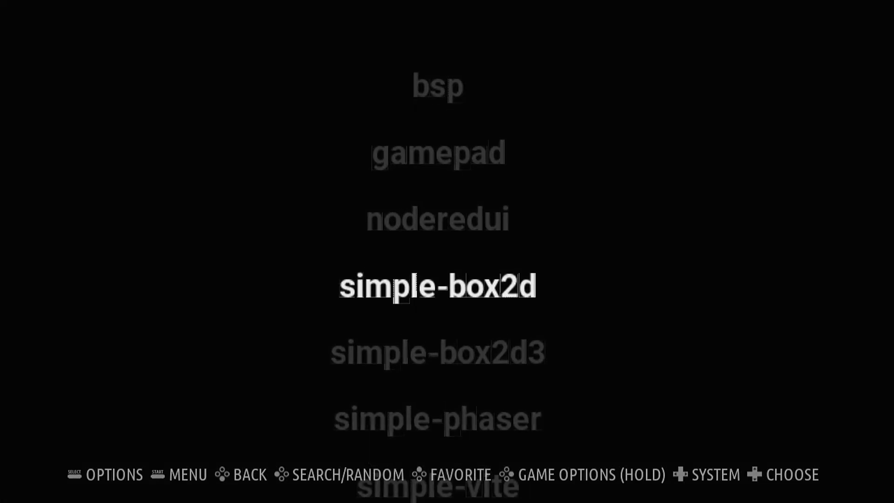